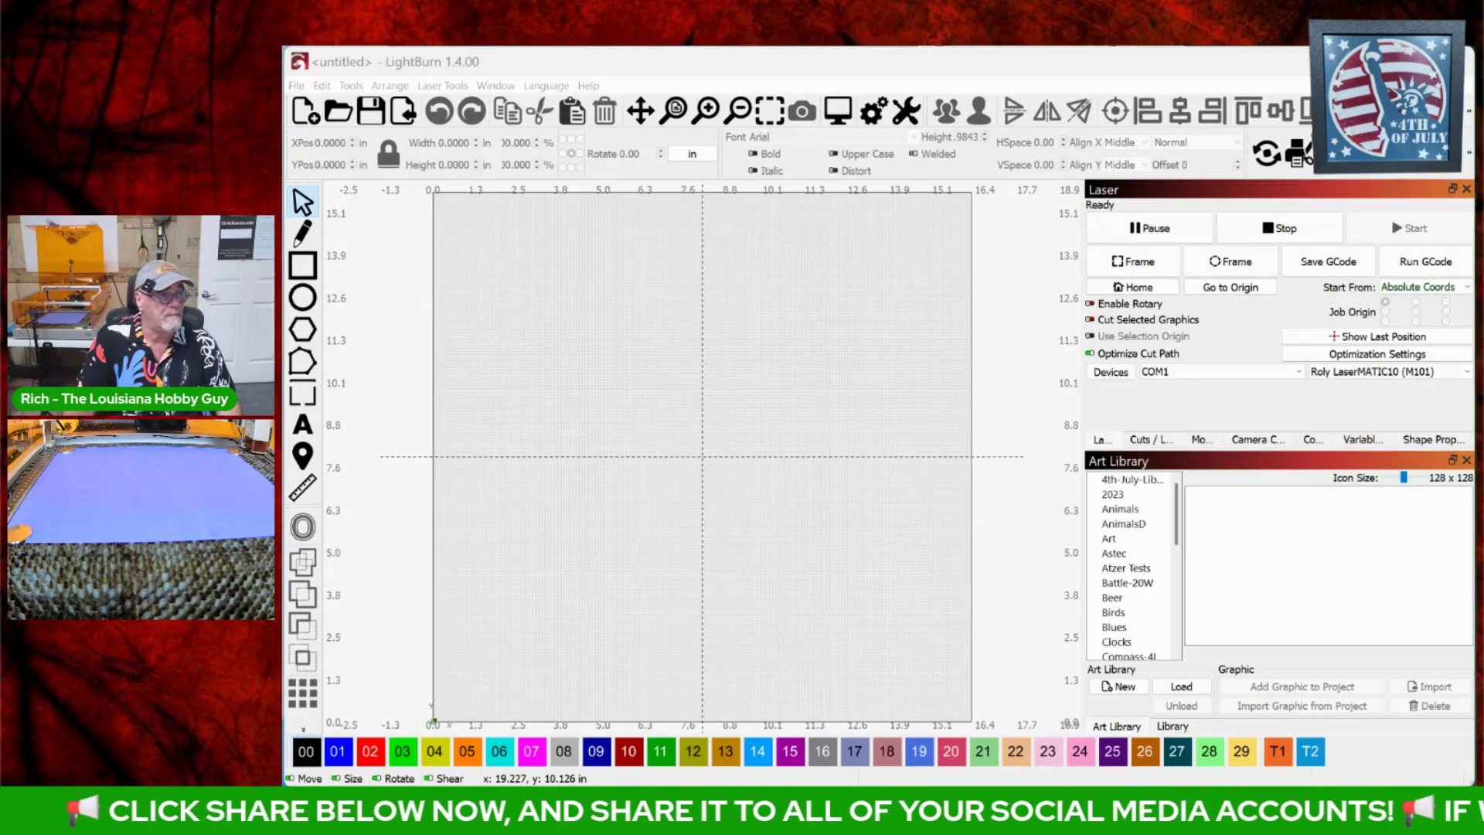
Step: Insert the 8-in graphic from the 4th-July art library into the project and show its cut layer settings
left_click(1130, 481)
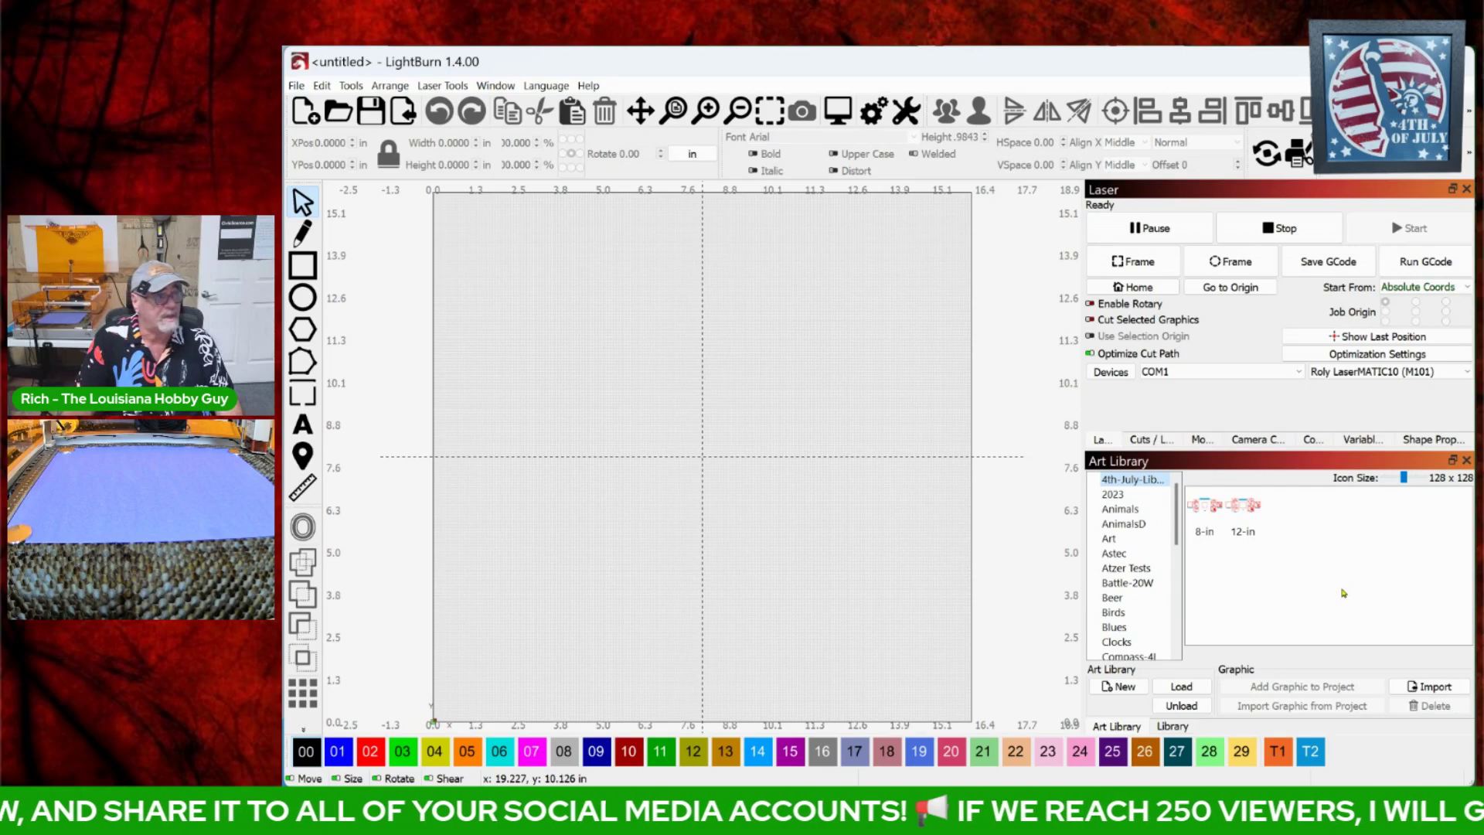
double_click(1214, 509)
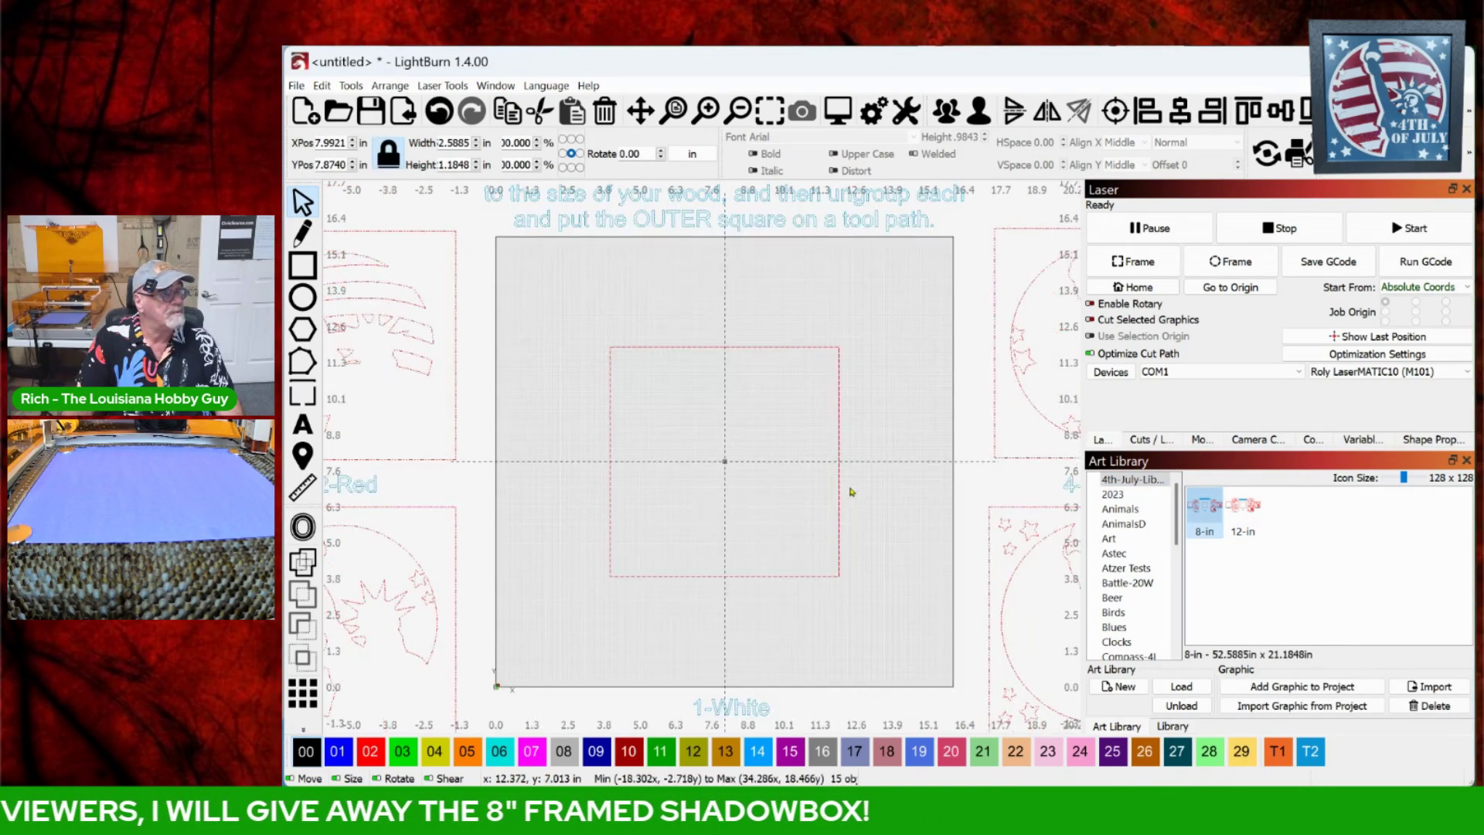
scroll(861, 502, "down", 2)
scroll(863, 501, "down", 1)
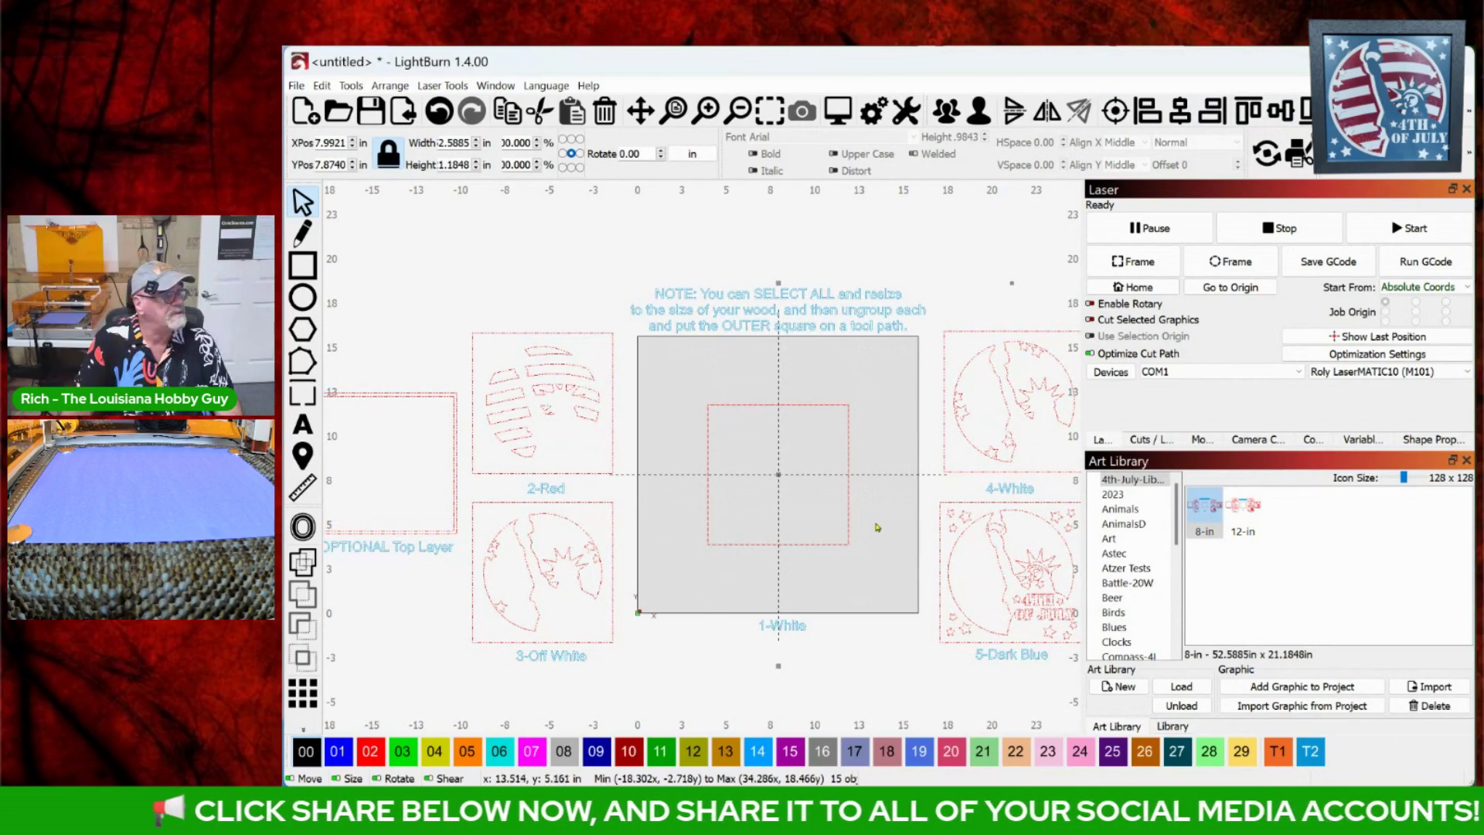
left_click_drag(903, 506, 833, 466)
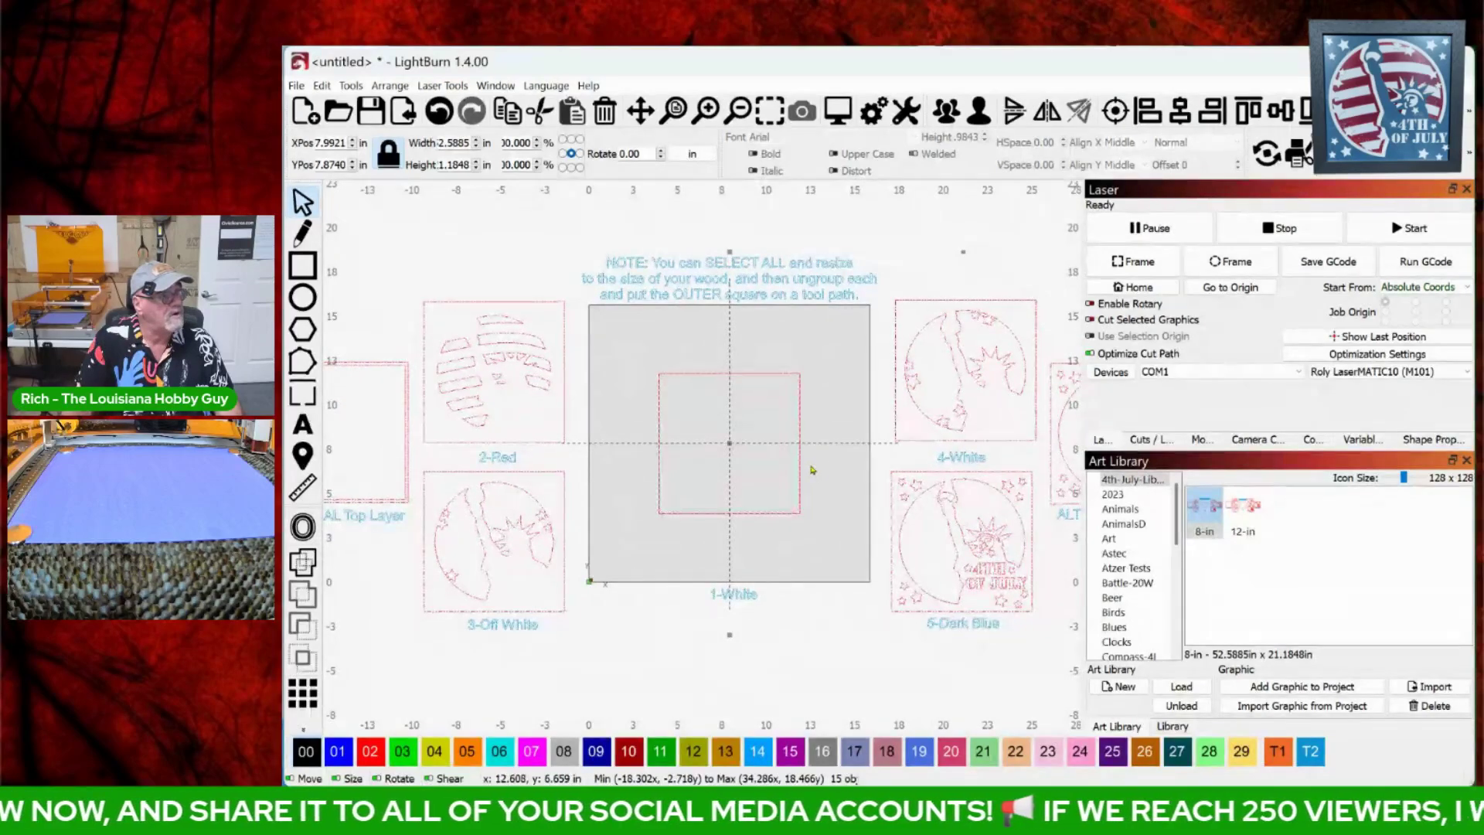
scroll(821, 451, "down", 1)
left_click(1151, 439)
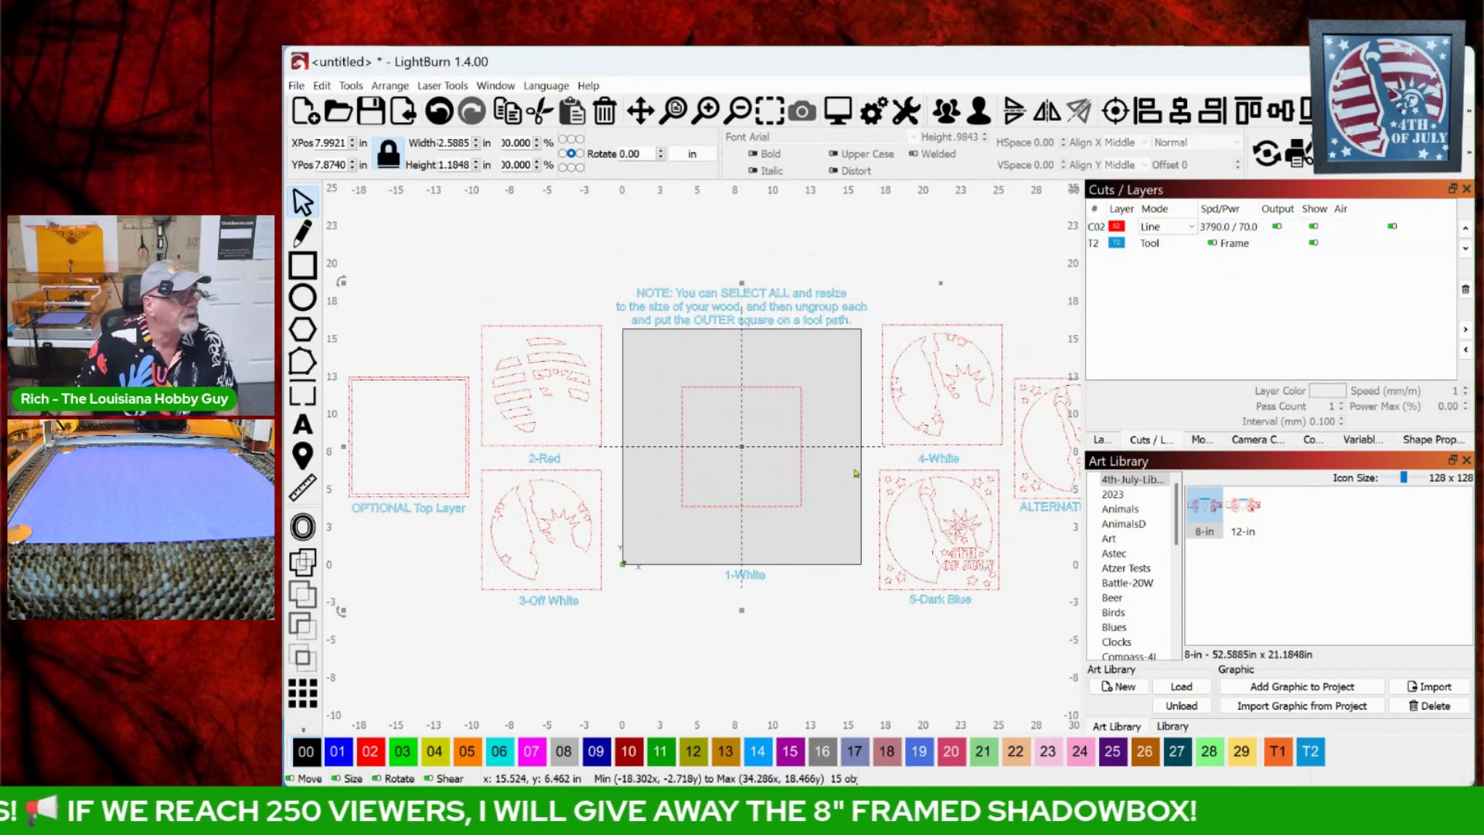
scroll(869, 464, "up", 2)
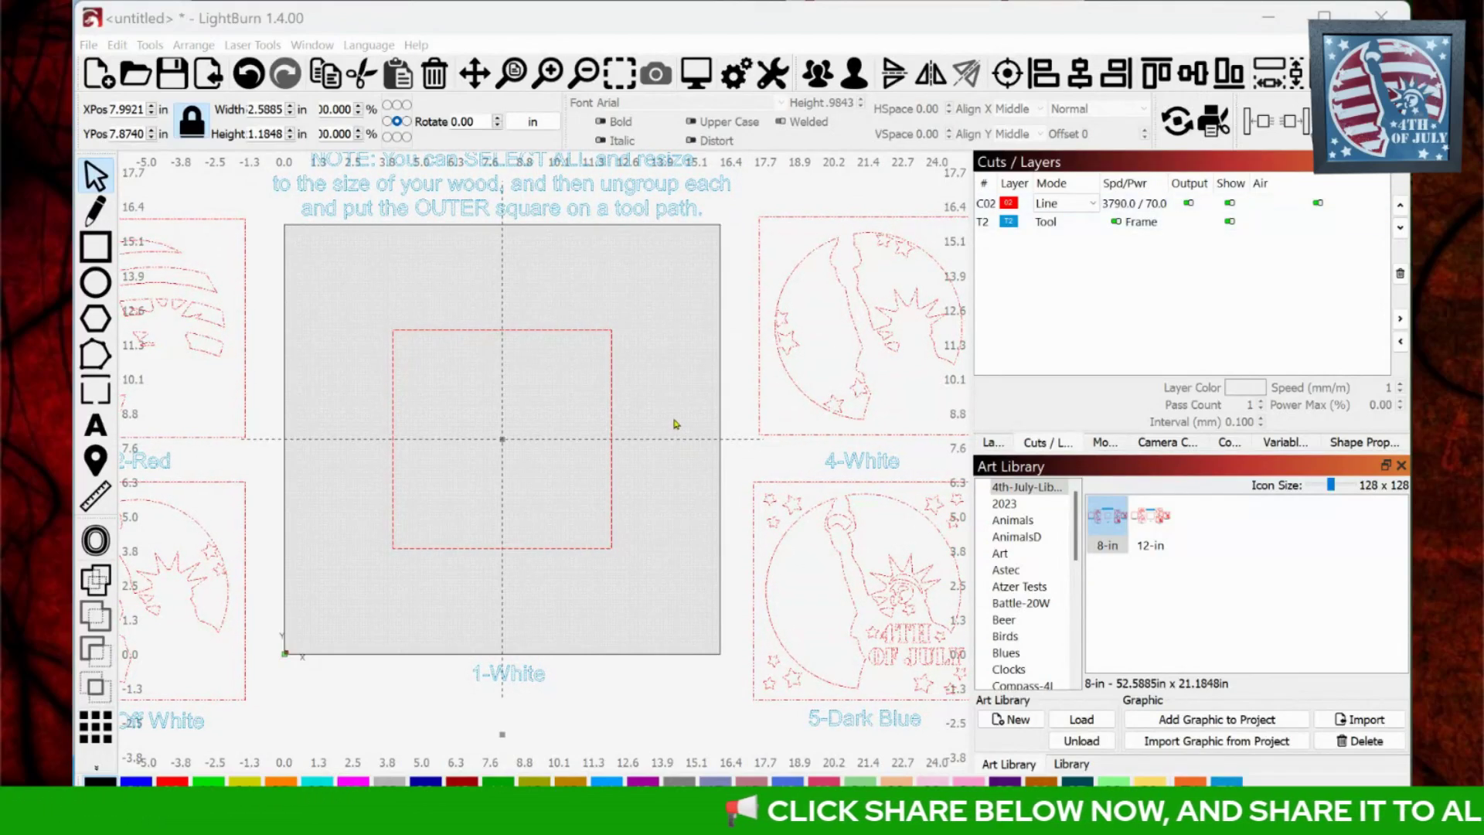
Step: Move the plain 1-White square into the upper-left corner of the work area and nudge it slightly down and right
left_click(609, 440)
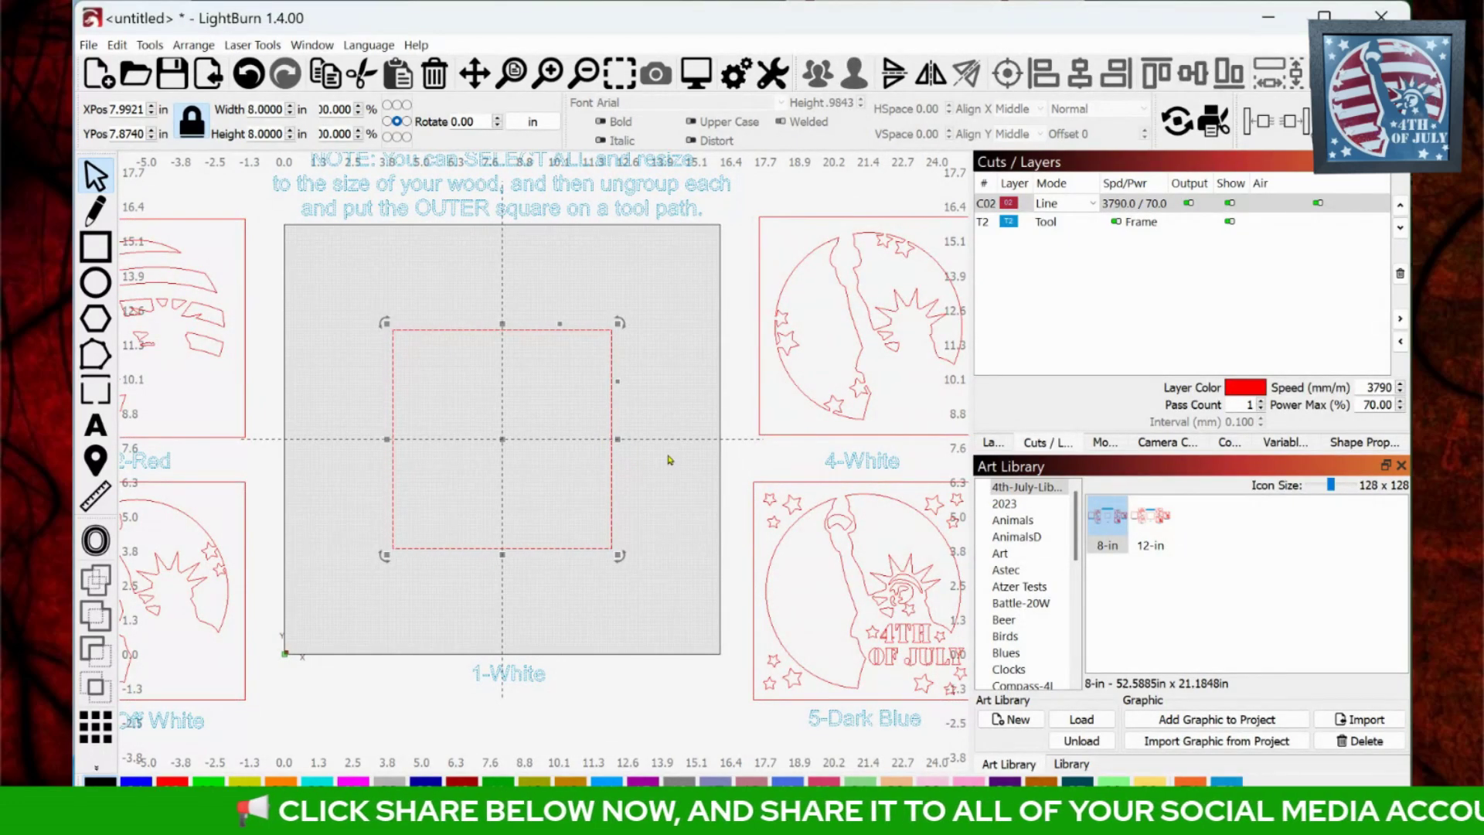
scroll(669, 460, "down", 2)
scroll(688, 464, "up", 1)
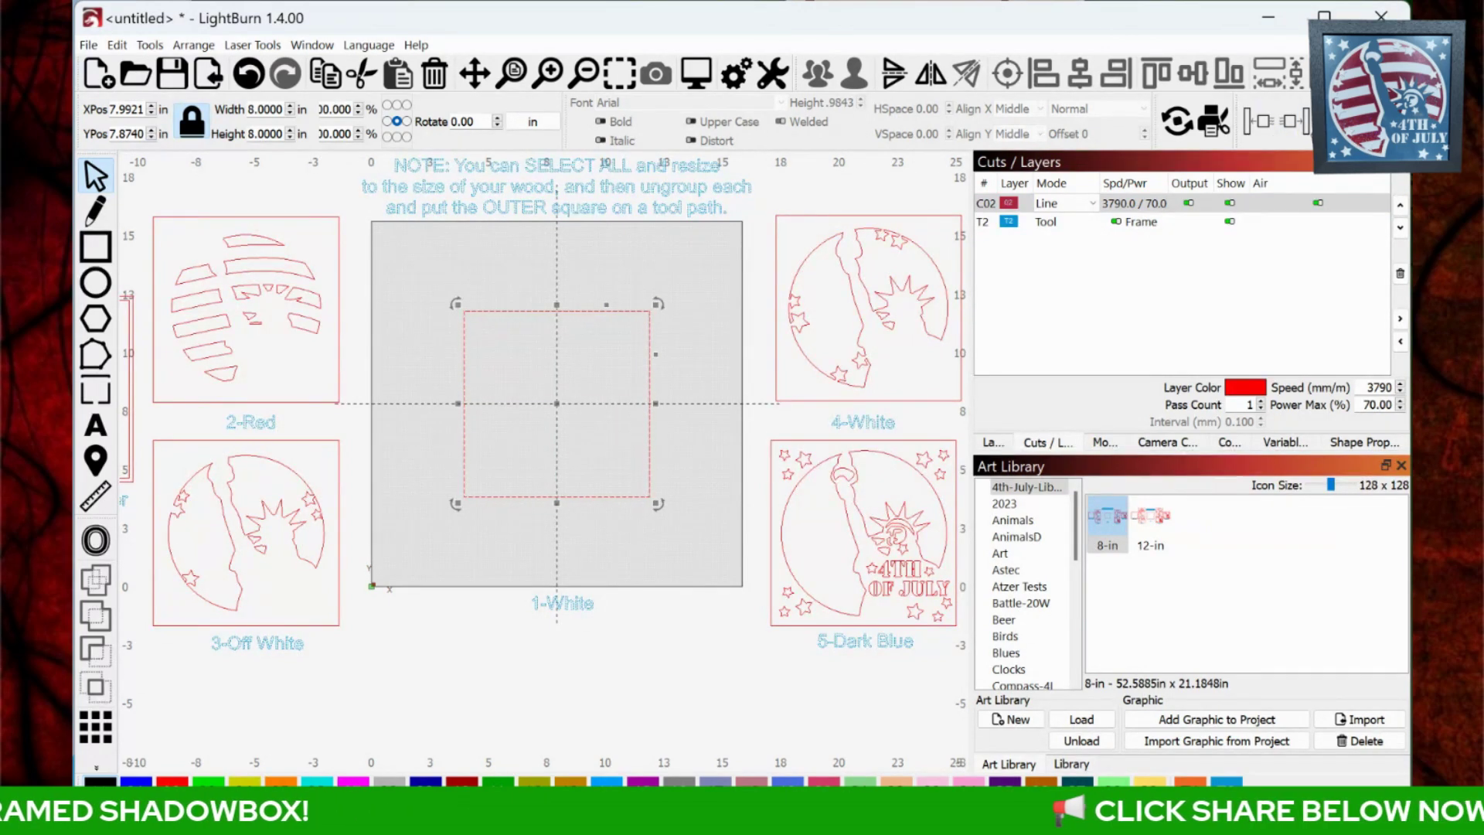
key("super+Up")
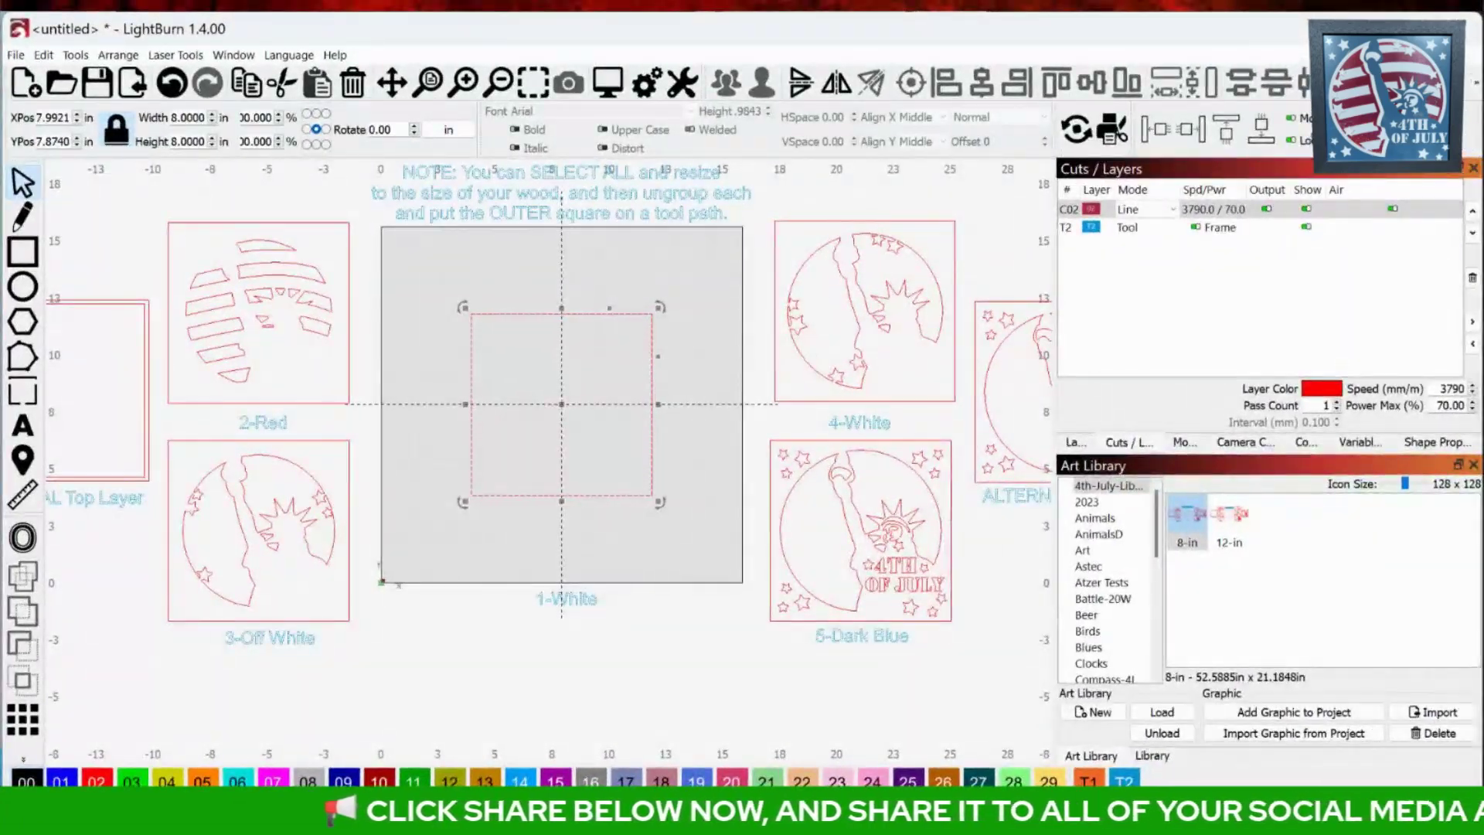
left_click_drag(562, 404, 468, 317)
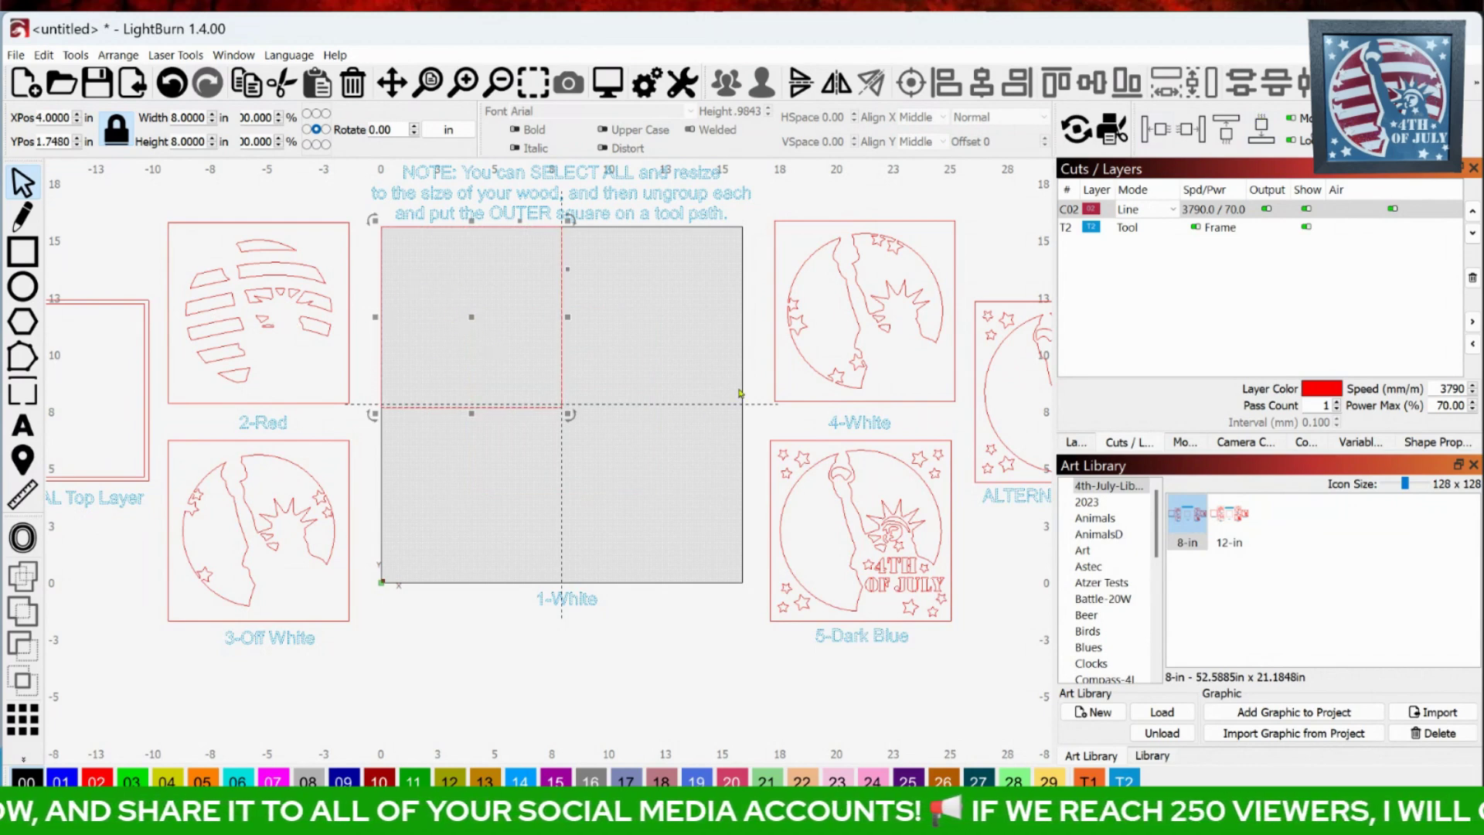
key("Down")
key("Right")
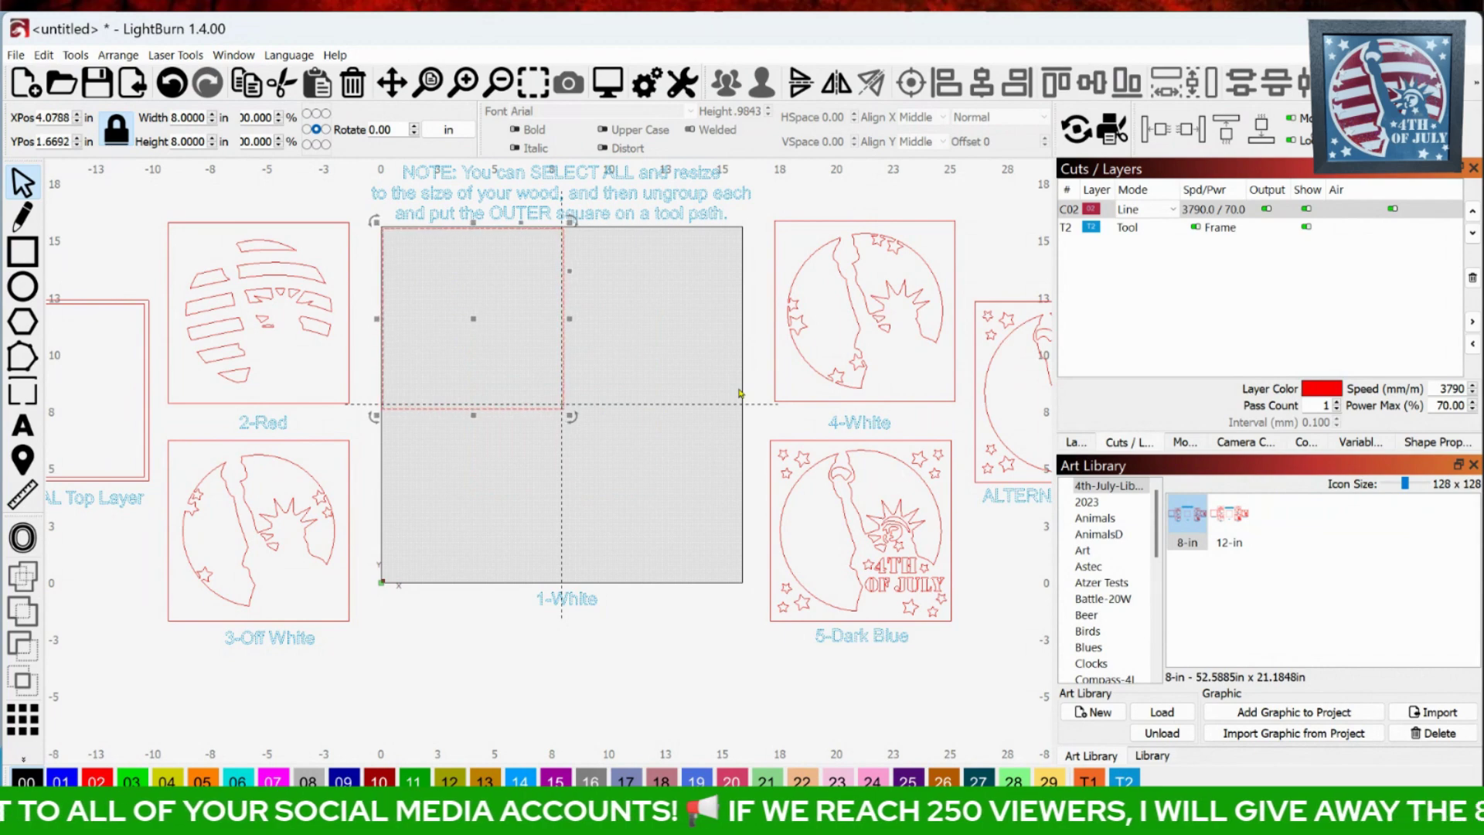
scroll(386, 247, "up", 3)
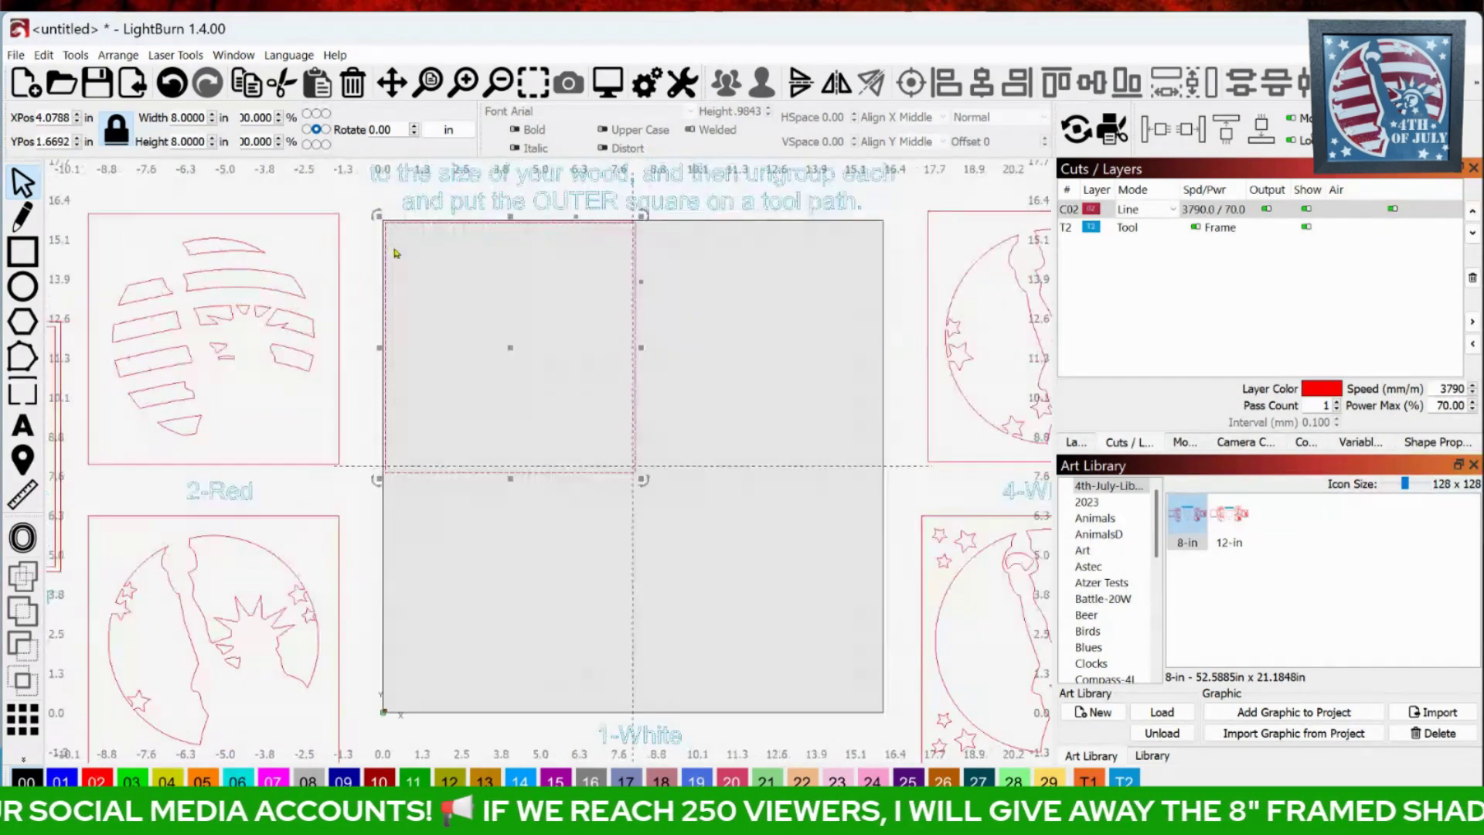
scroll(394, 253, "up", 2)
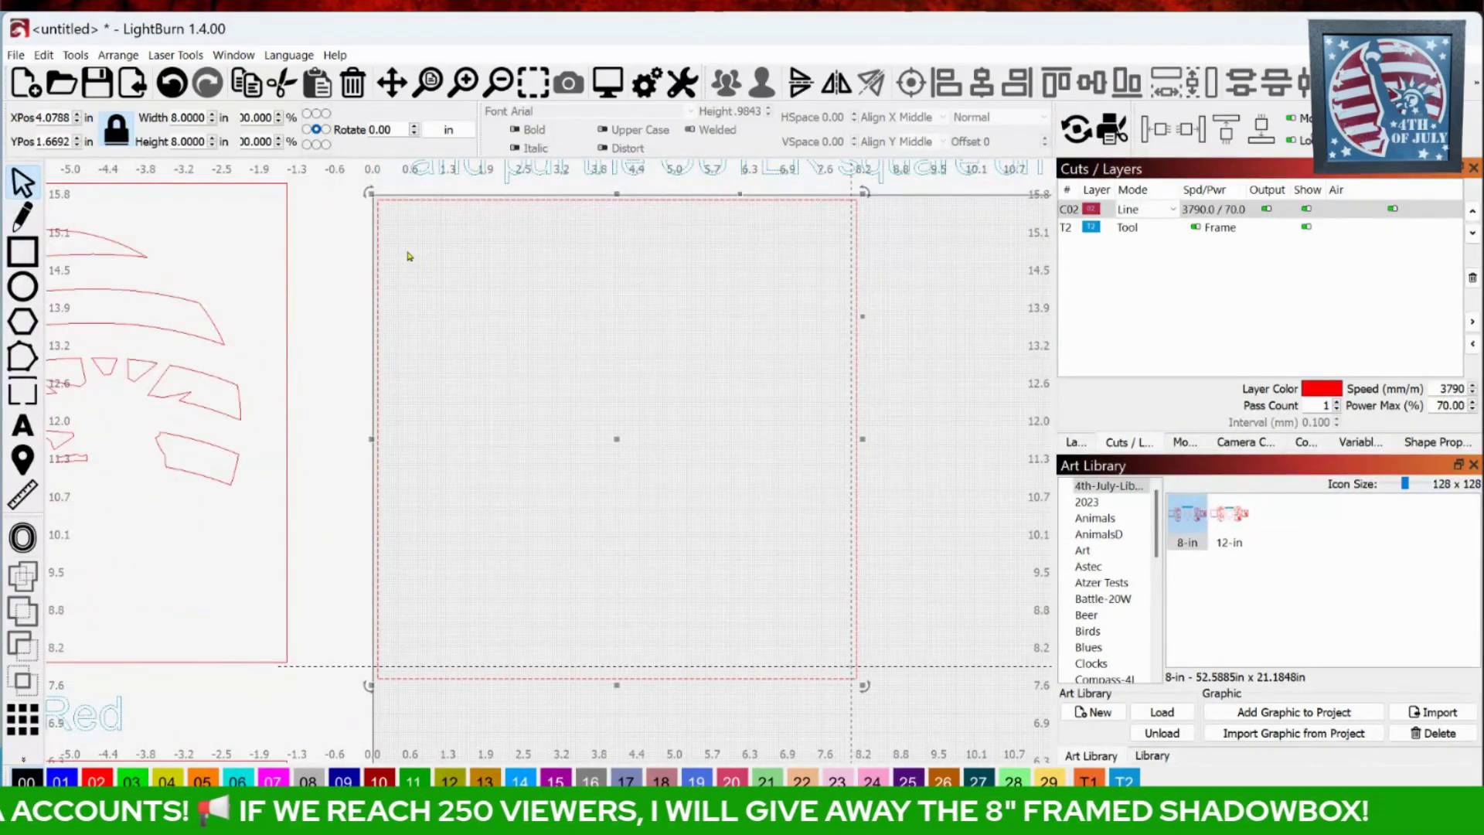
scroll(436, 237, "down", 4)
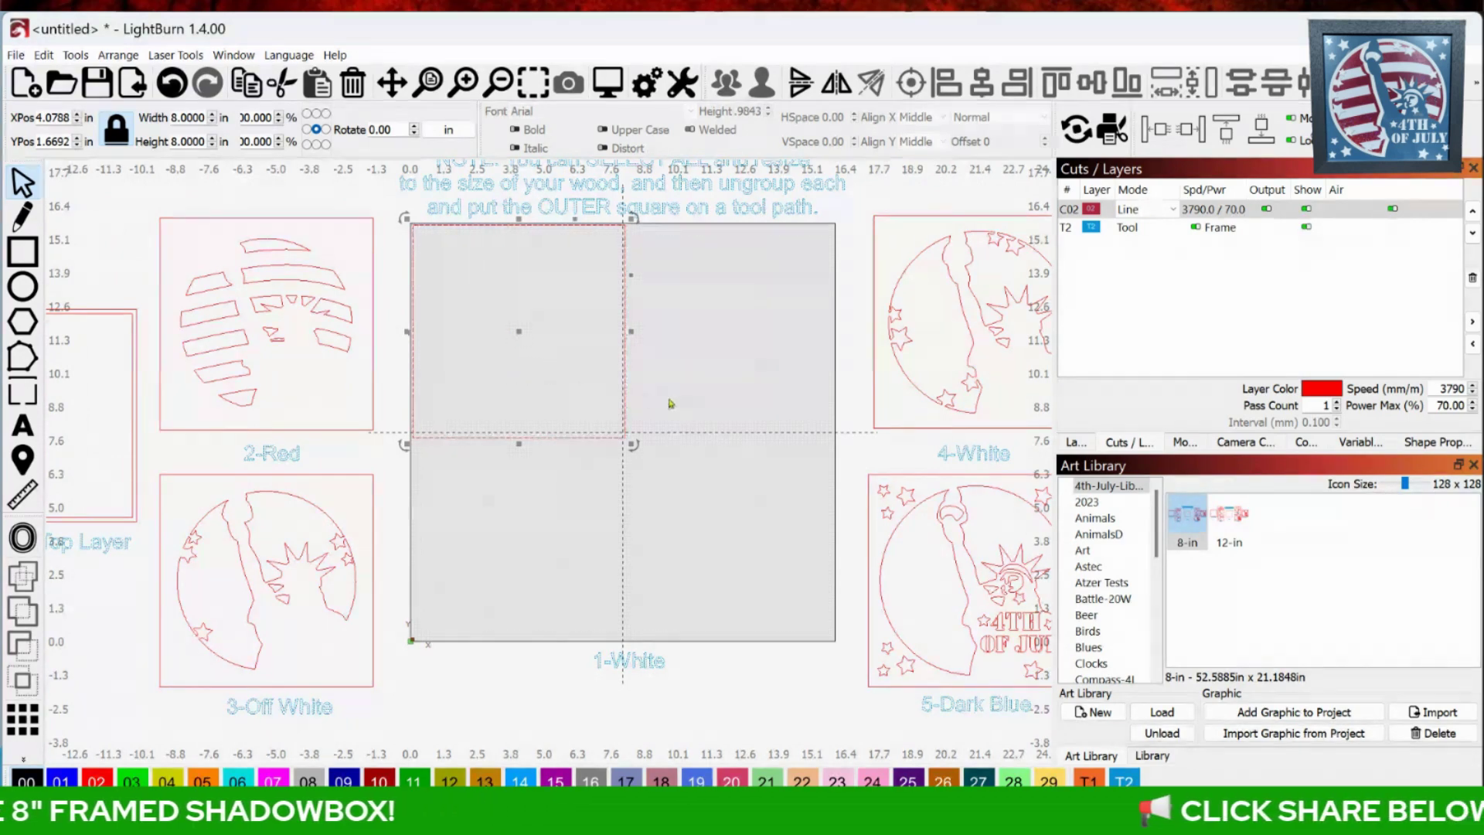
Step: Move the 1-White square out of the work area, placing it just below the 1-White label
left_click_drag(694, 347, 577, 352)
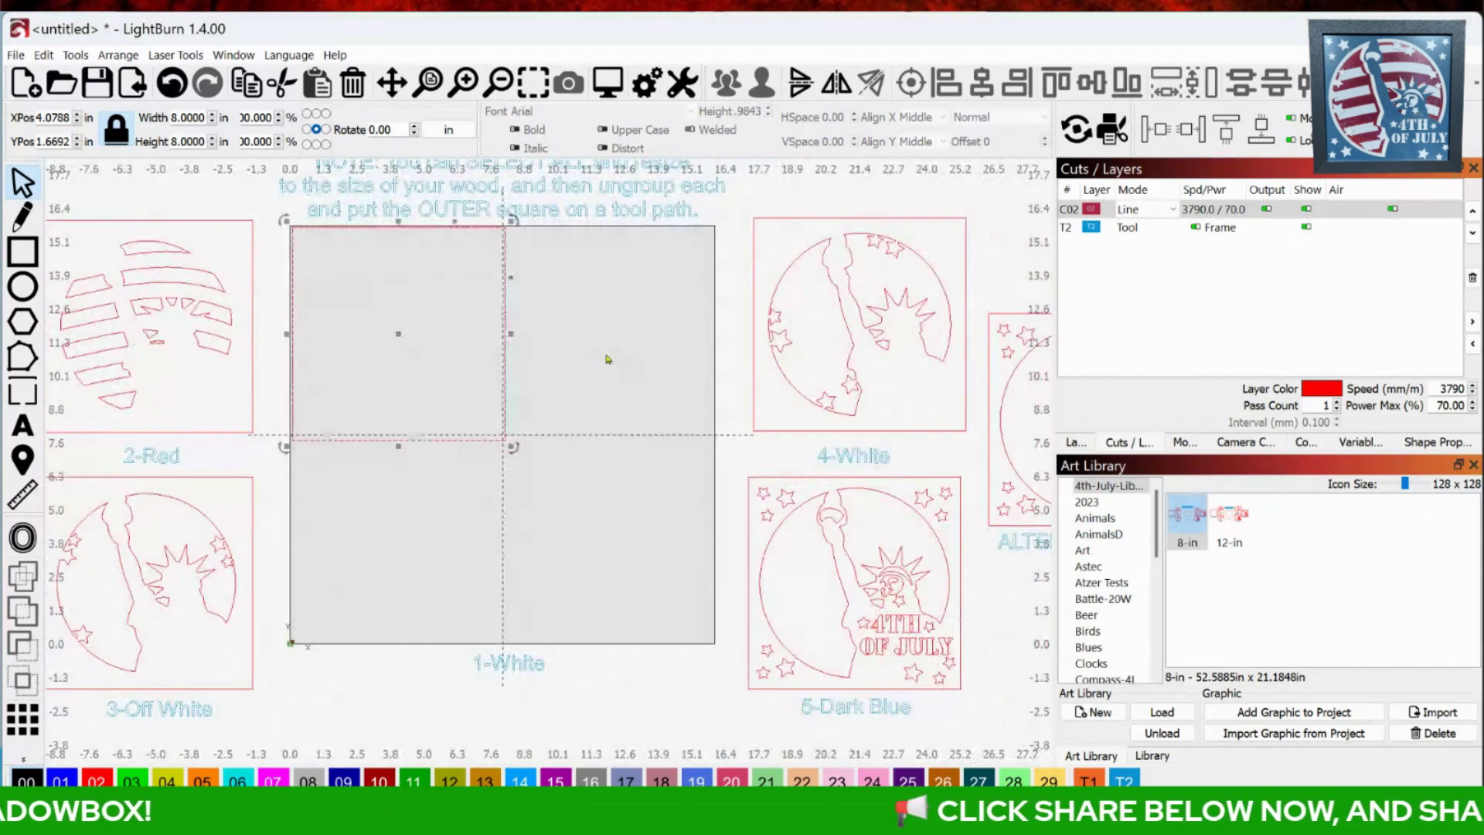
scroll(609, 358, "down", 1)
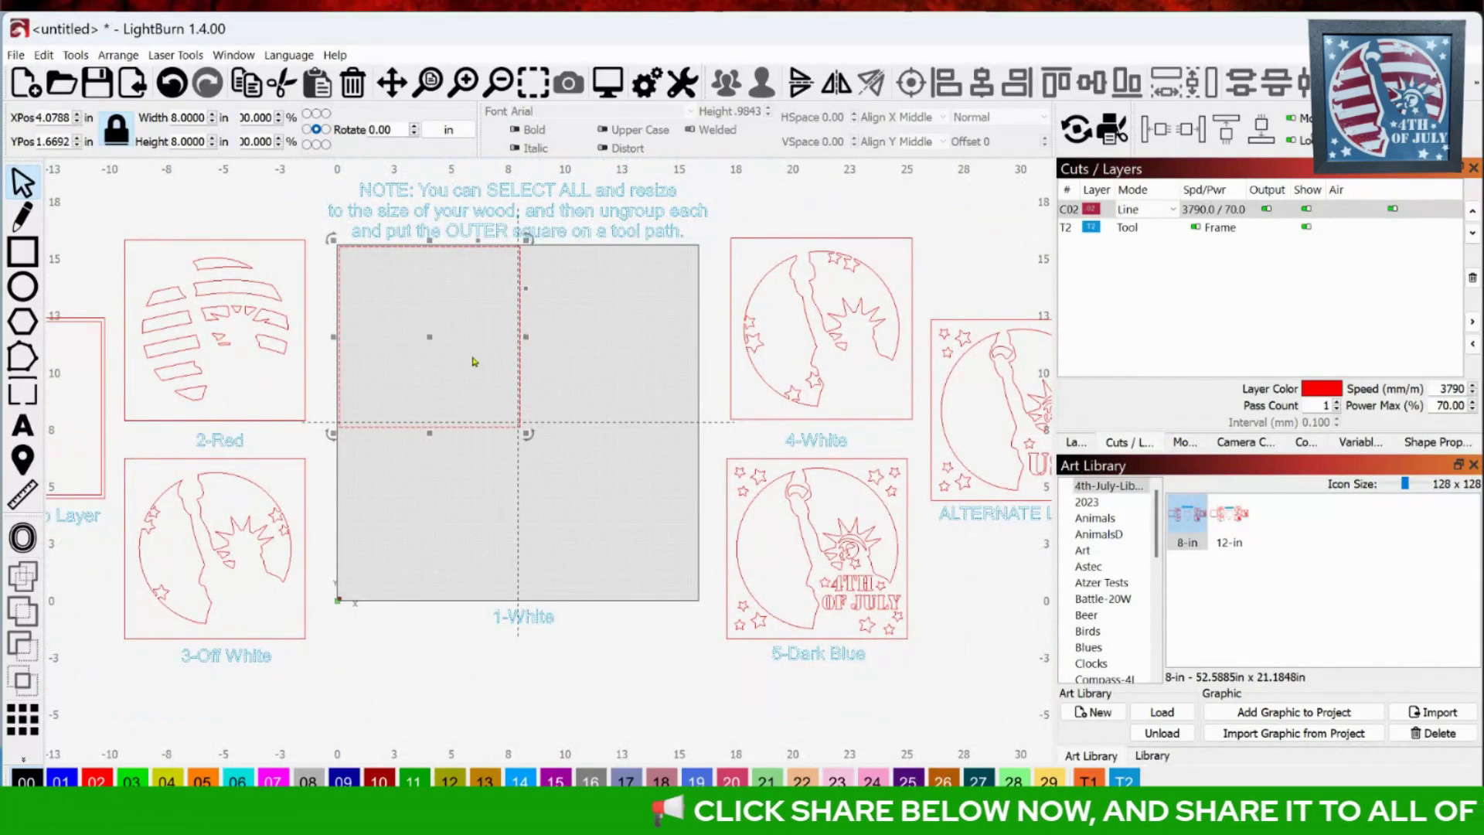
left_click_drag(430, 338, 523, 735)
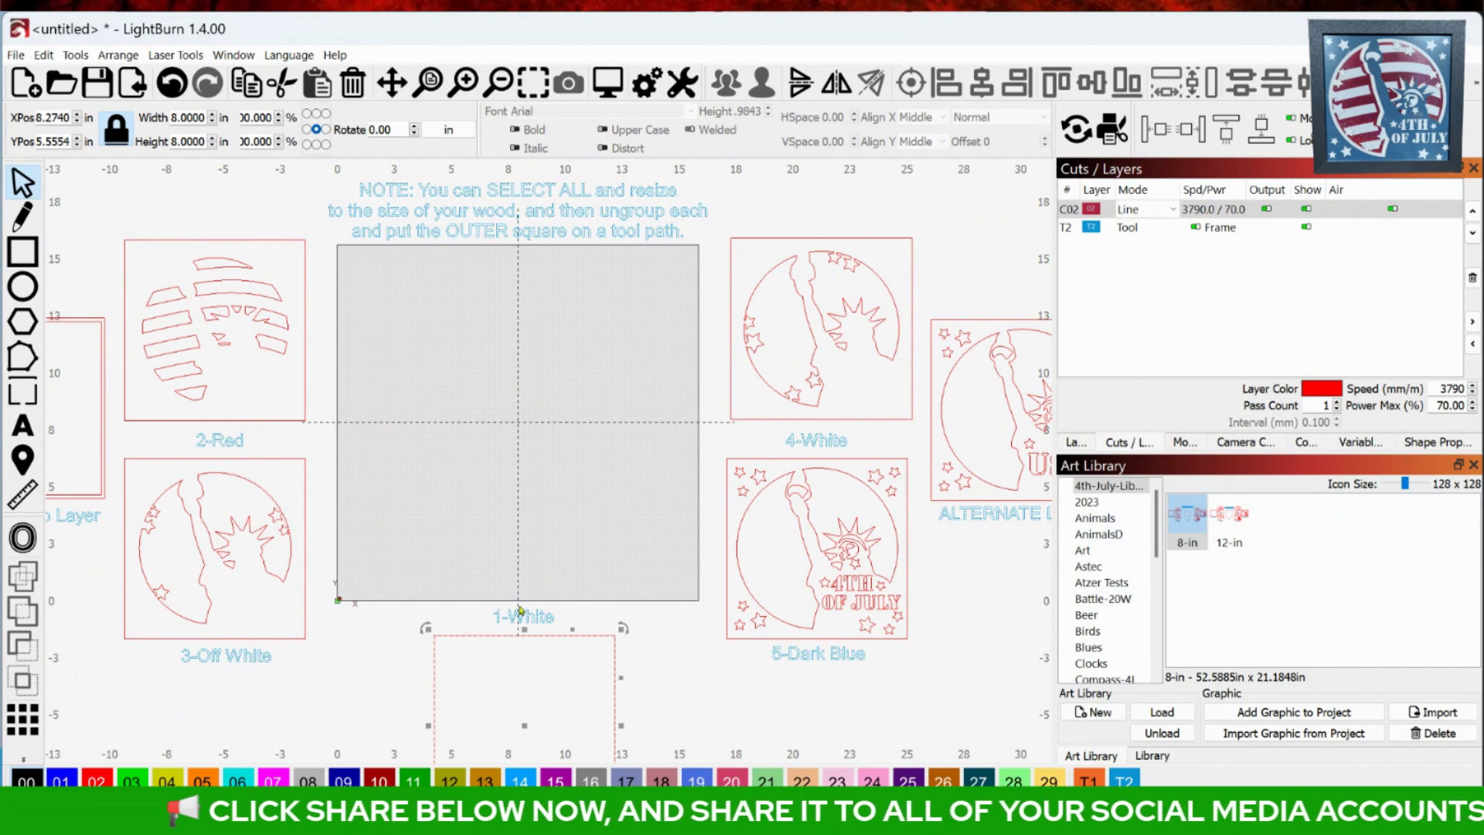
scroll(533, 446, "down", 1)
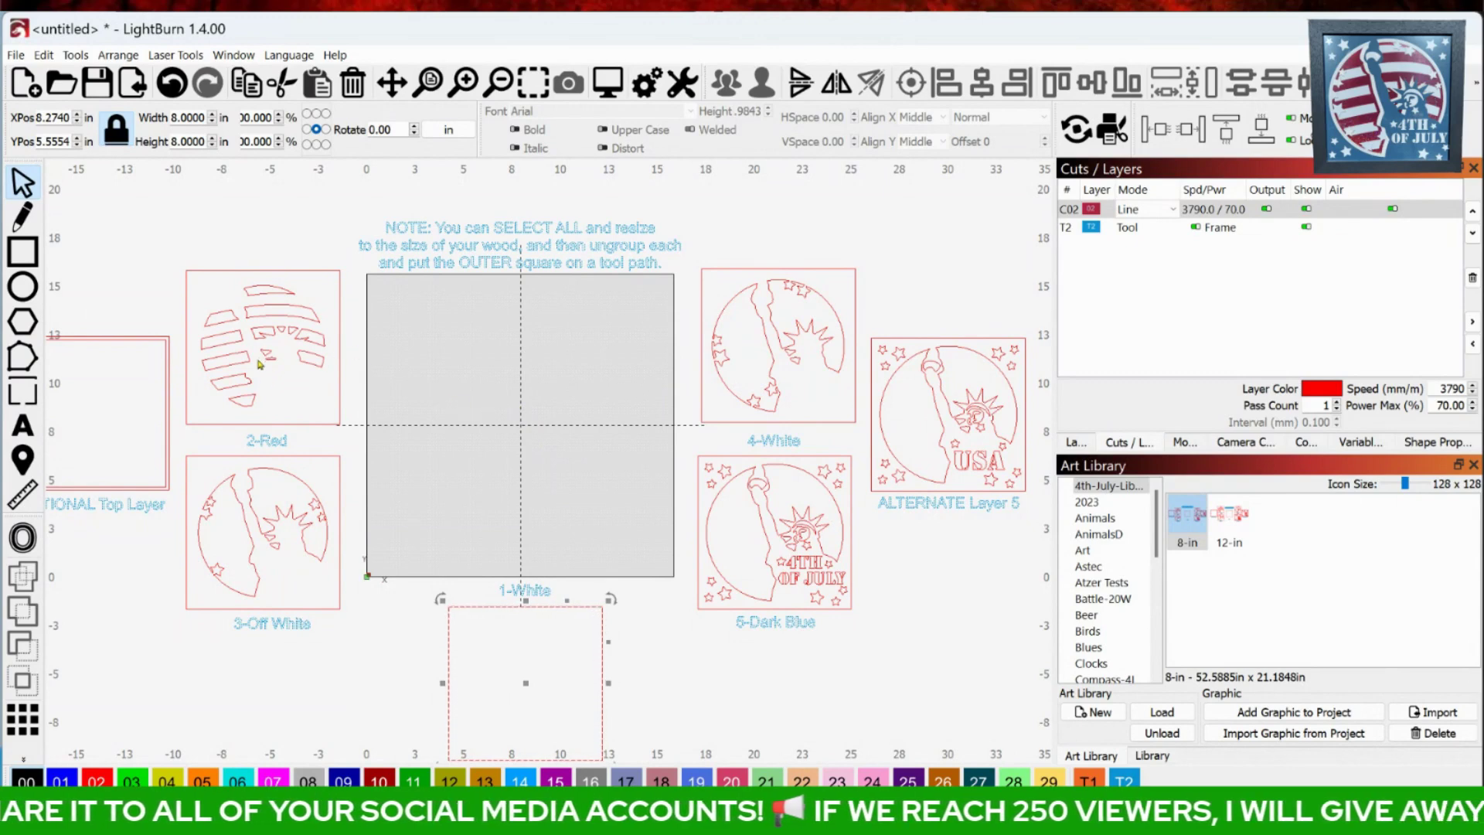
Step: Move the 2-Red stripes design into the upper-left corner of the work area and nudge it just inside the edges
left_click(319, 341)
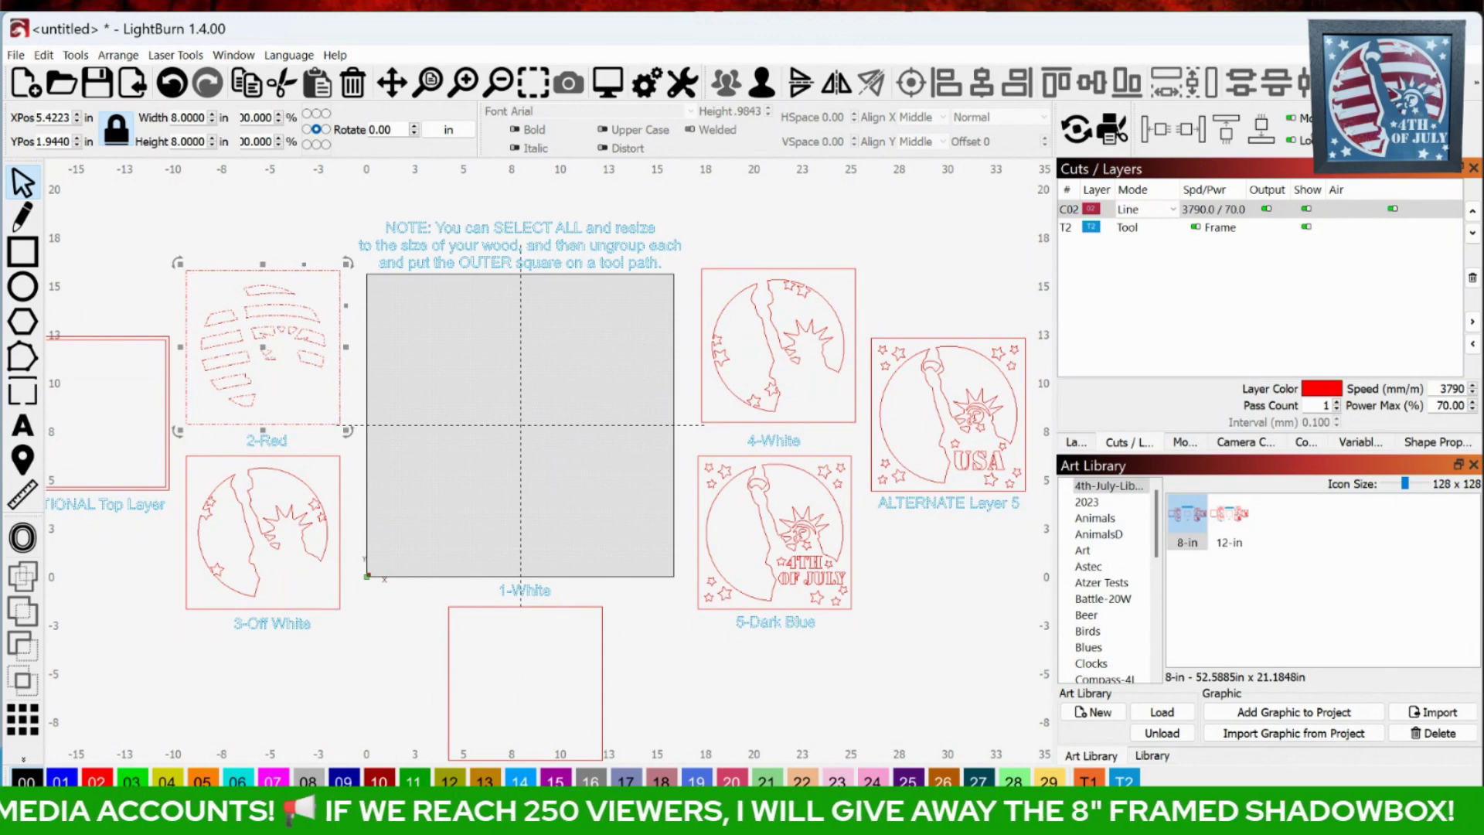
left_click_drag(267, 348, 454, 337)
key("Right")
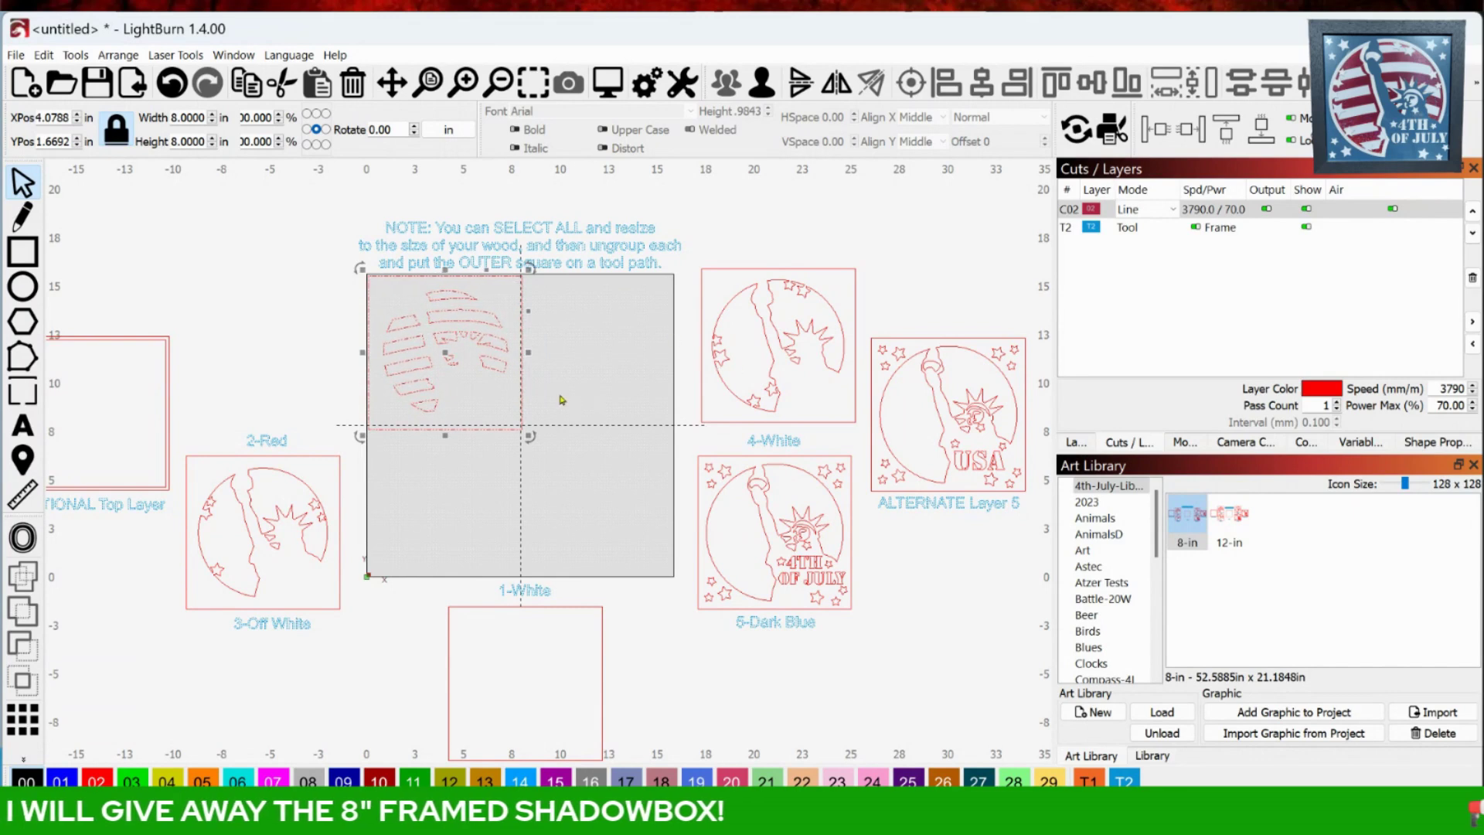
scroll(488, 398, "up", 1)
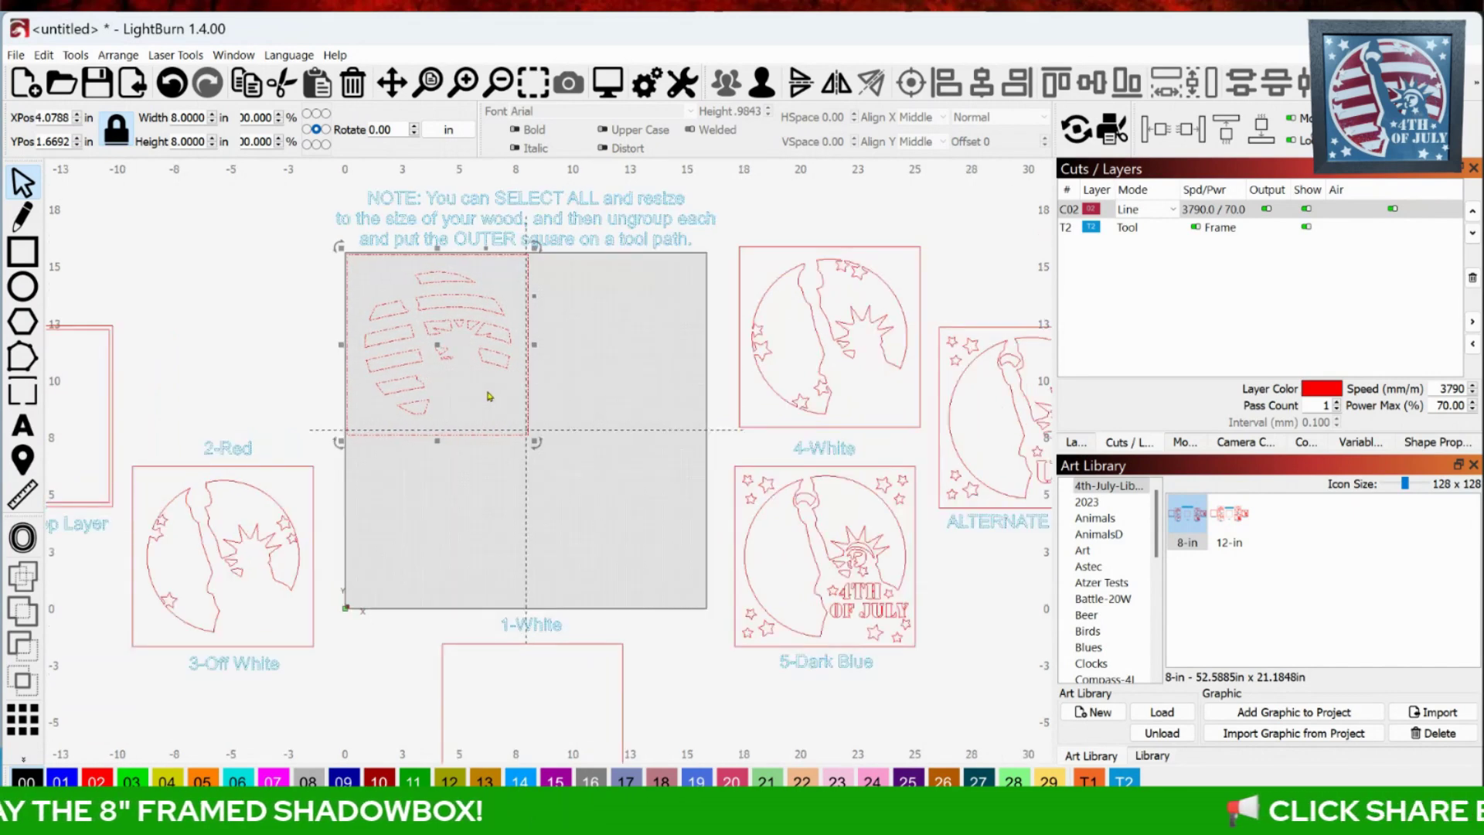
Step: Ungroup the 2-Red stripes design and delete its outer square
left_click(599, 378)
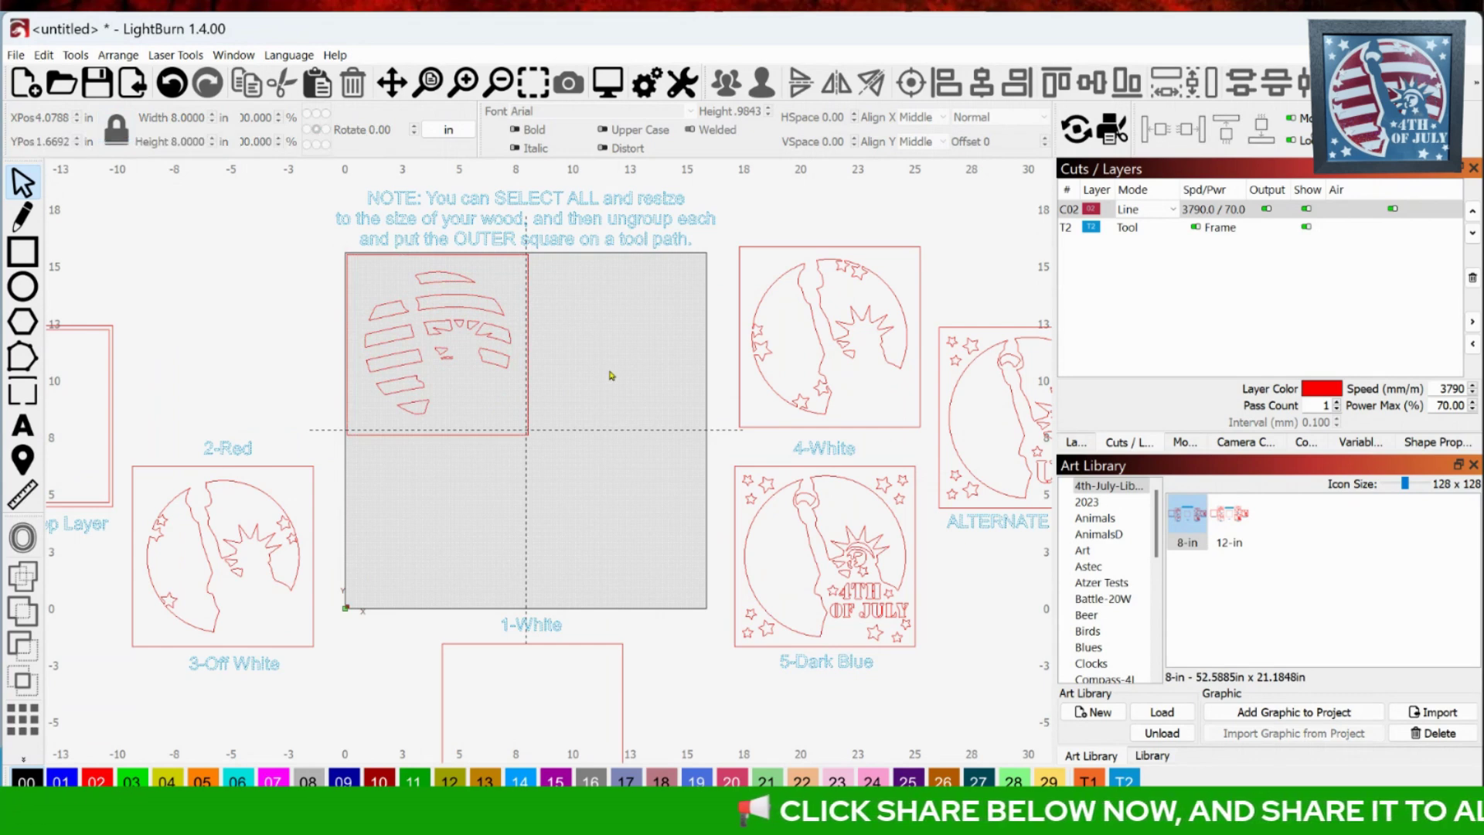
left_click(516, 391)
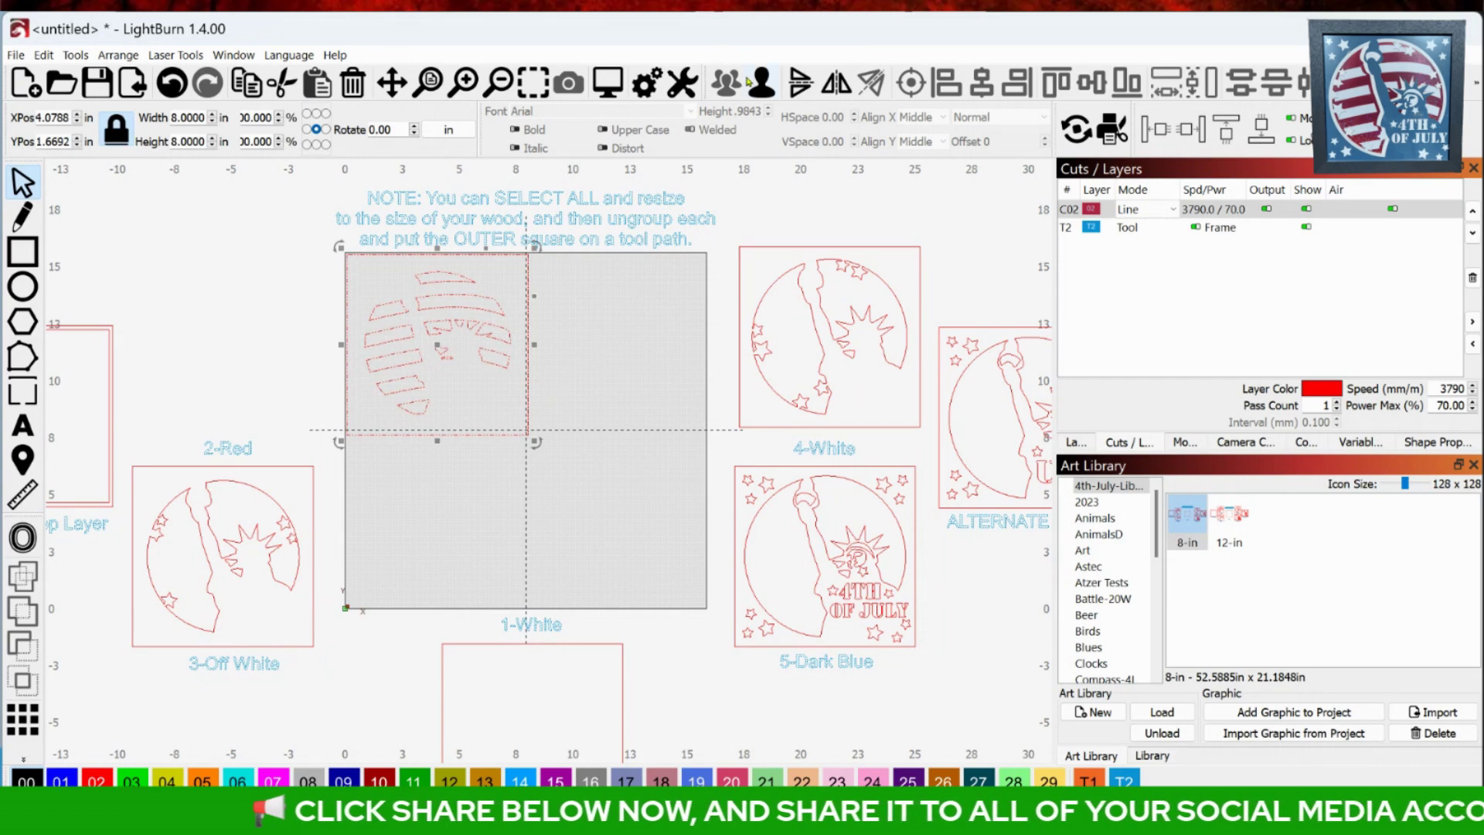
left_click(622, 411)
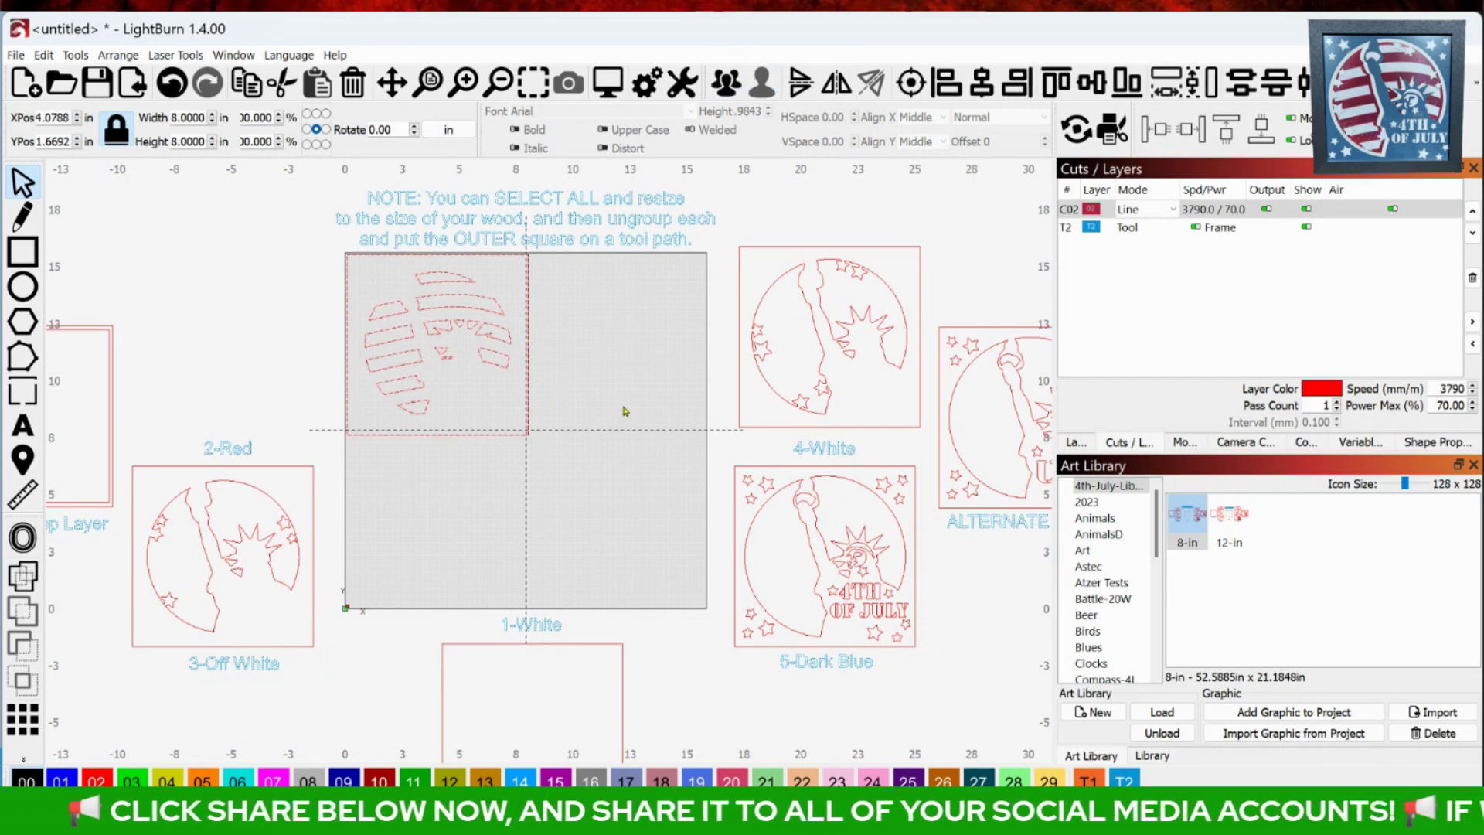
left_click(531, 417)
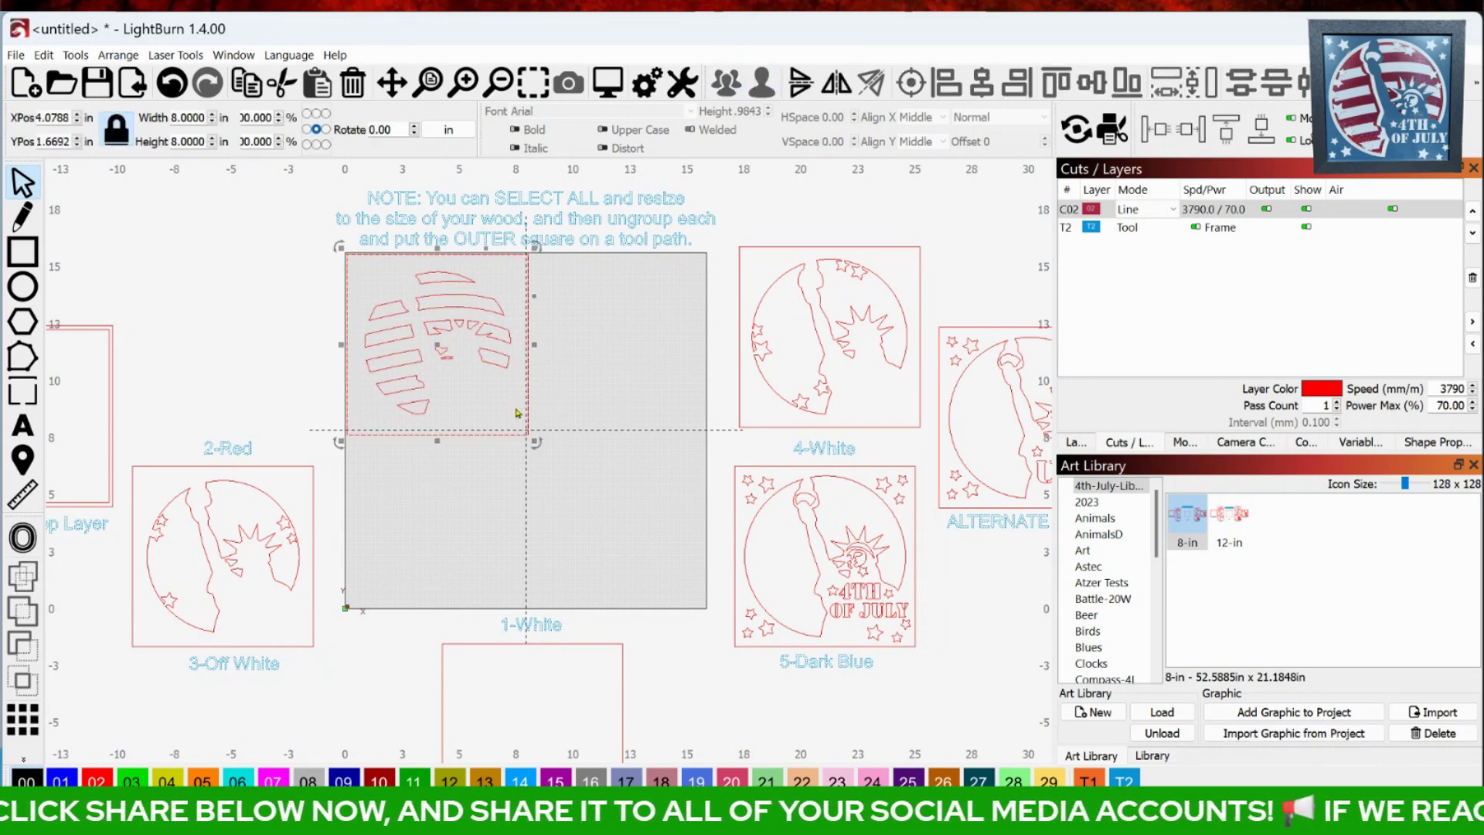
left_click(702, 438)
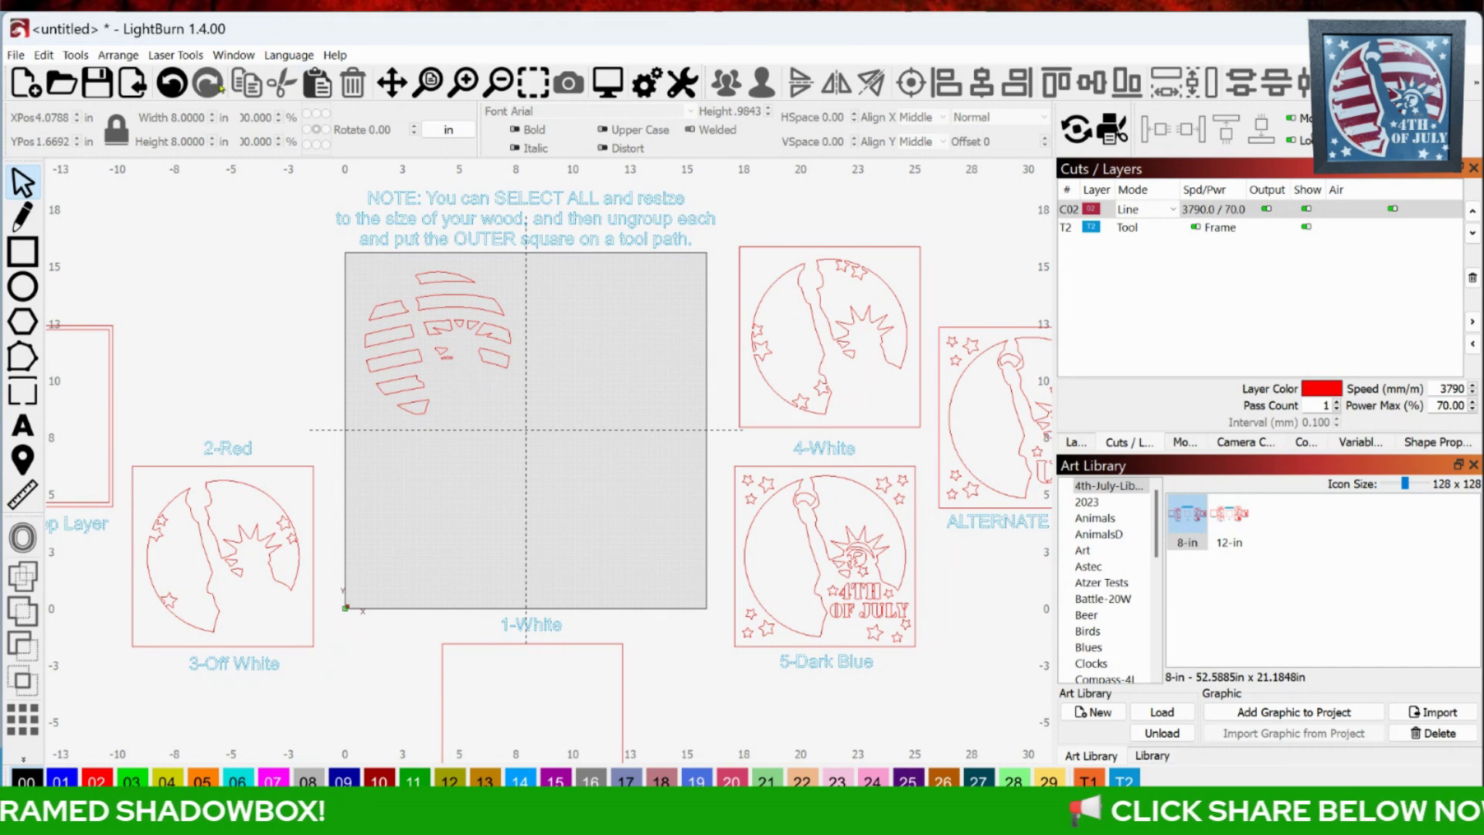
Step: Undo the outer square's deletion and the ungrouping, and move the stripes design back above its 2-Red label
left_click(172, 82)
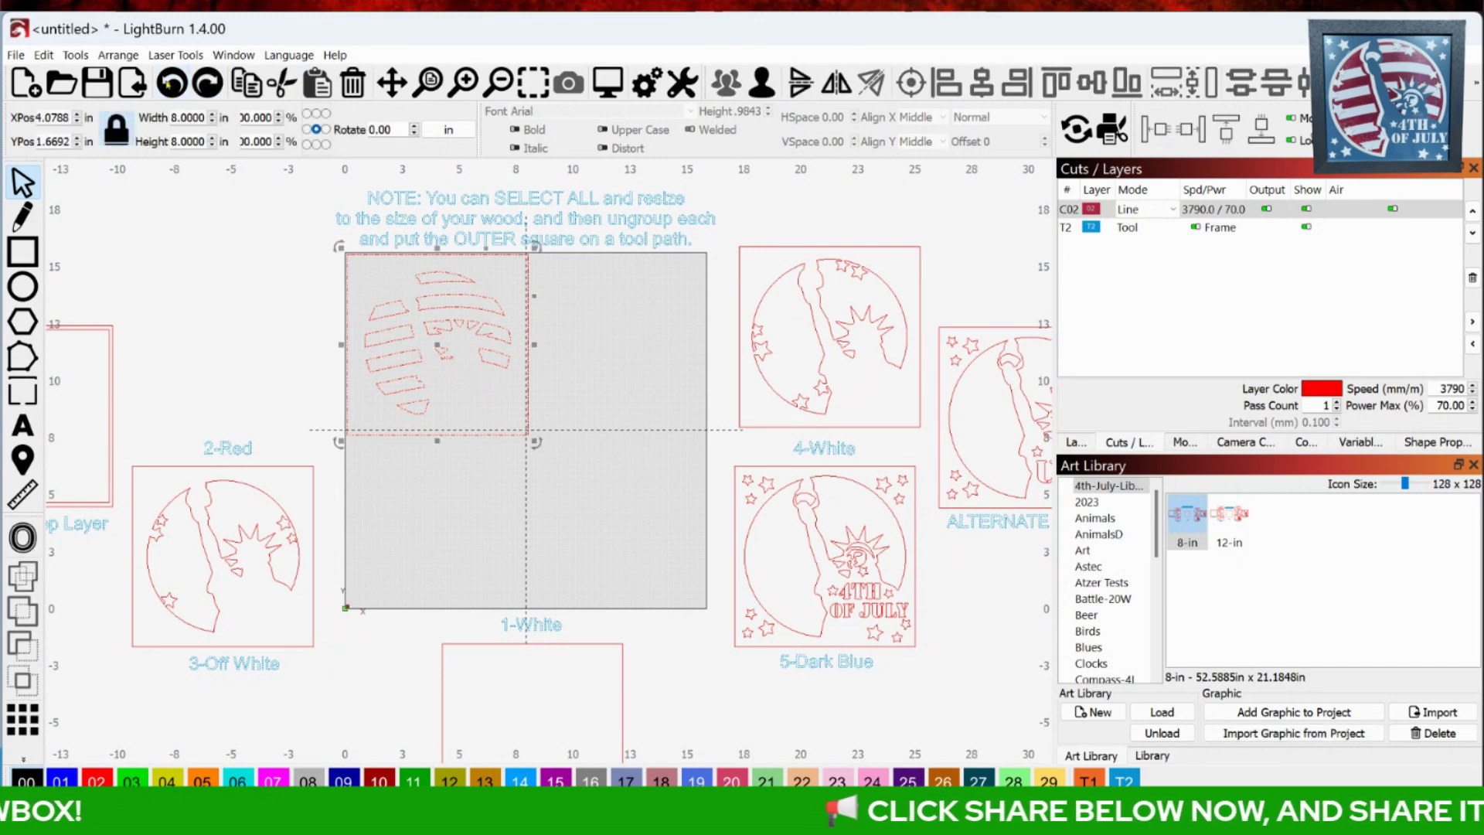
left_click(169, 83)
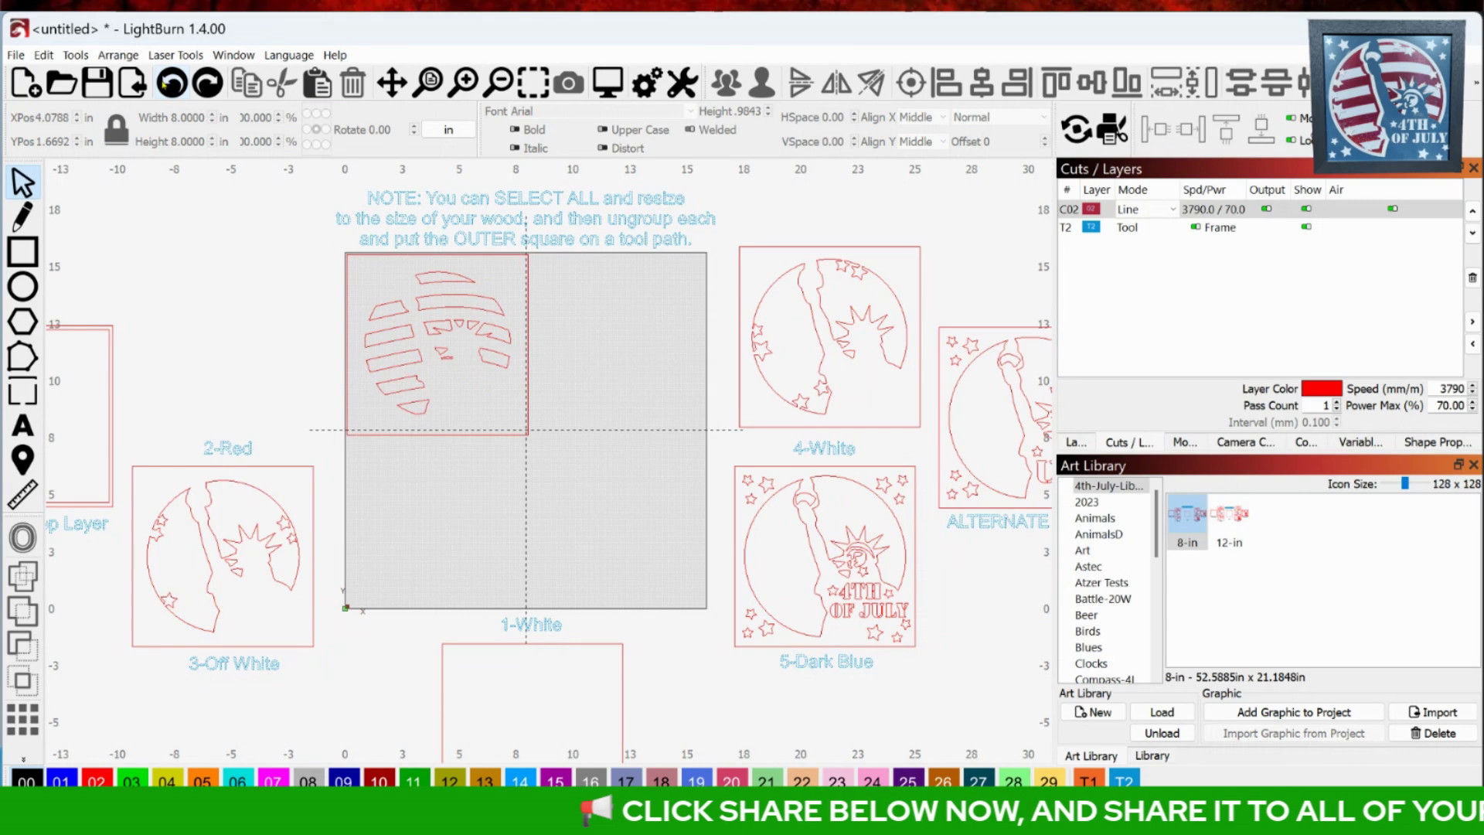
left_click_drag(579, 406, 227, 345)
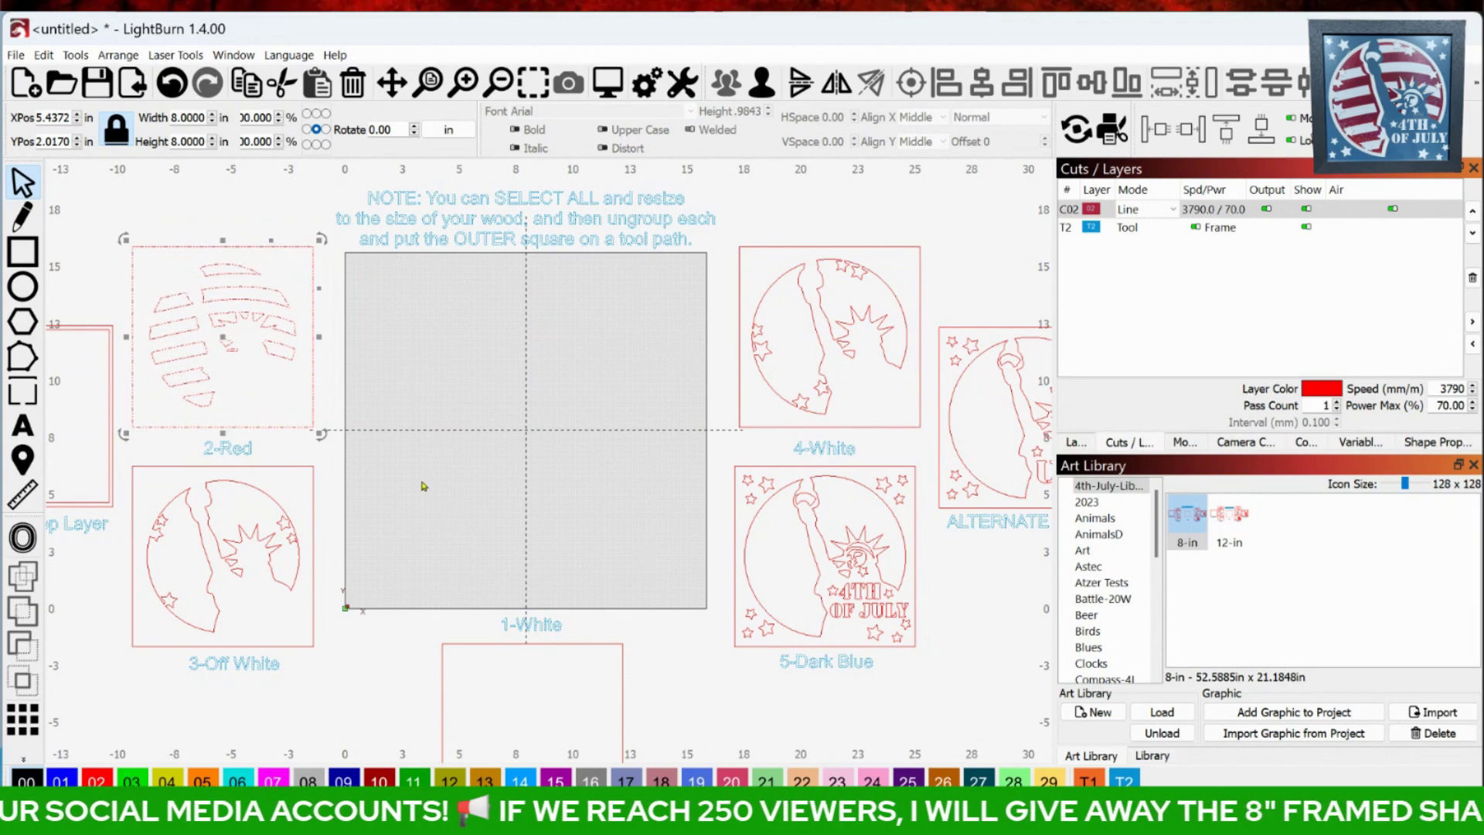
Step: Examine the OPTIONAL Top Layer frame and the ALTERNATE Layer 5 design, comparing it with the 5-Dark Blue layer
left_click_drag(421, 487, 568, 477)
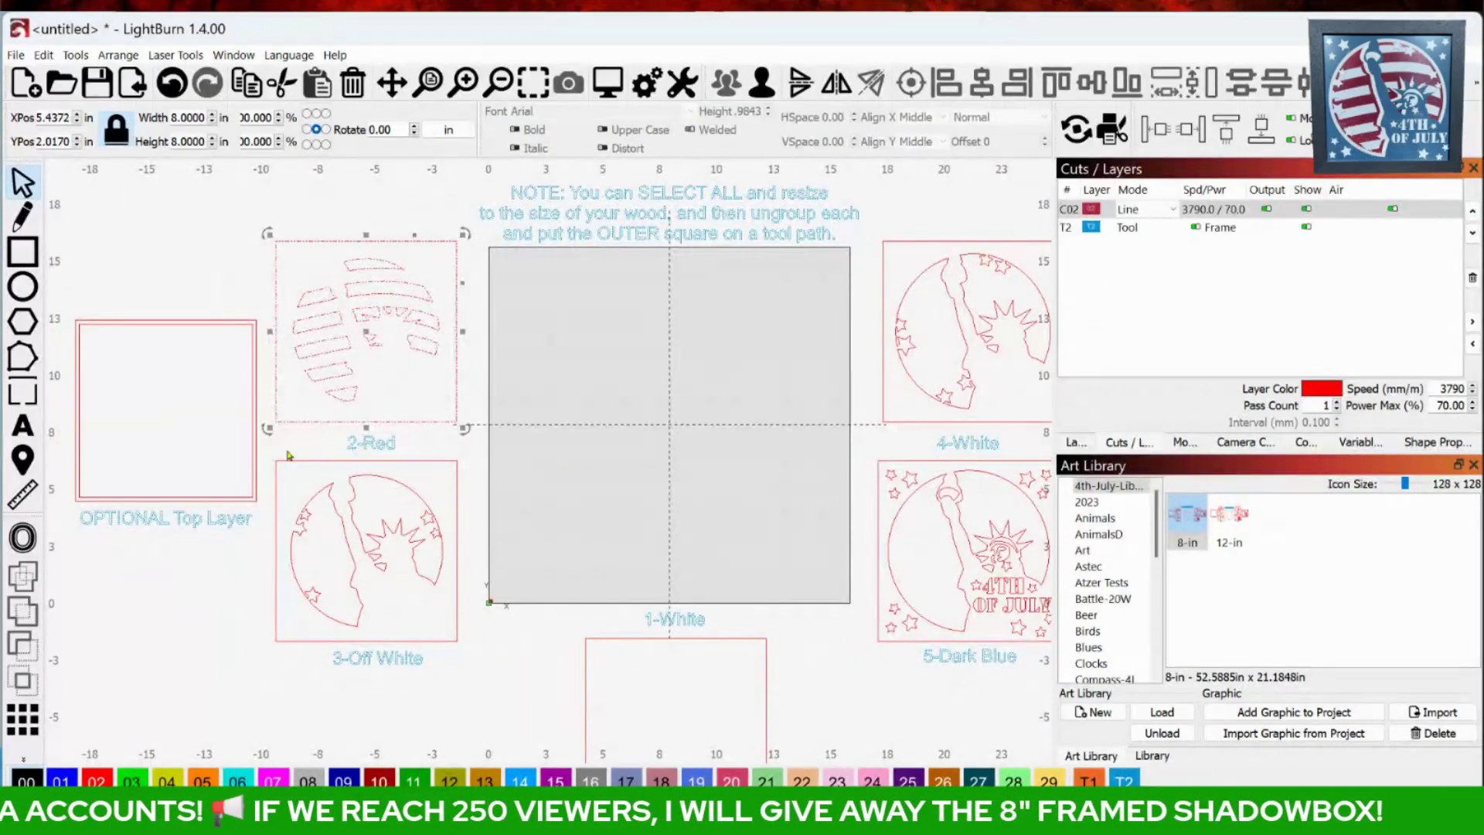
left_click_drag(116, 419, 65, 401)
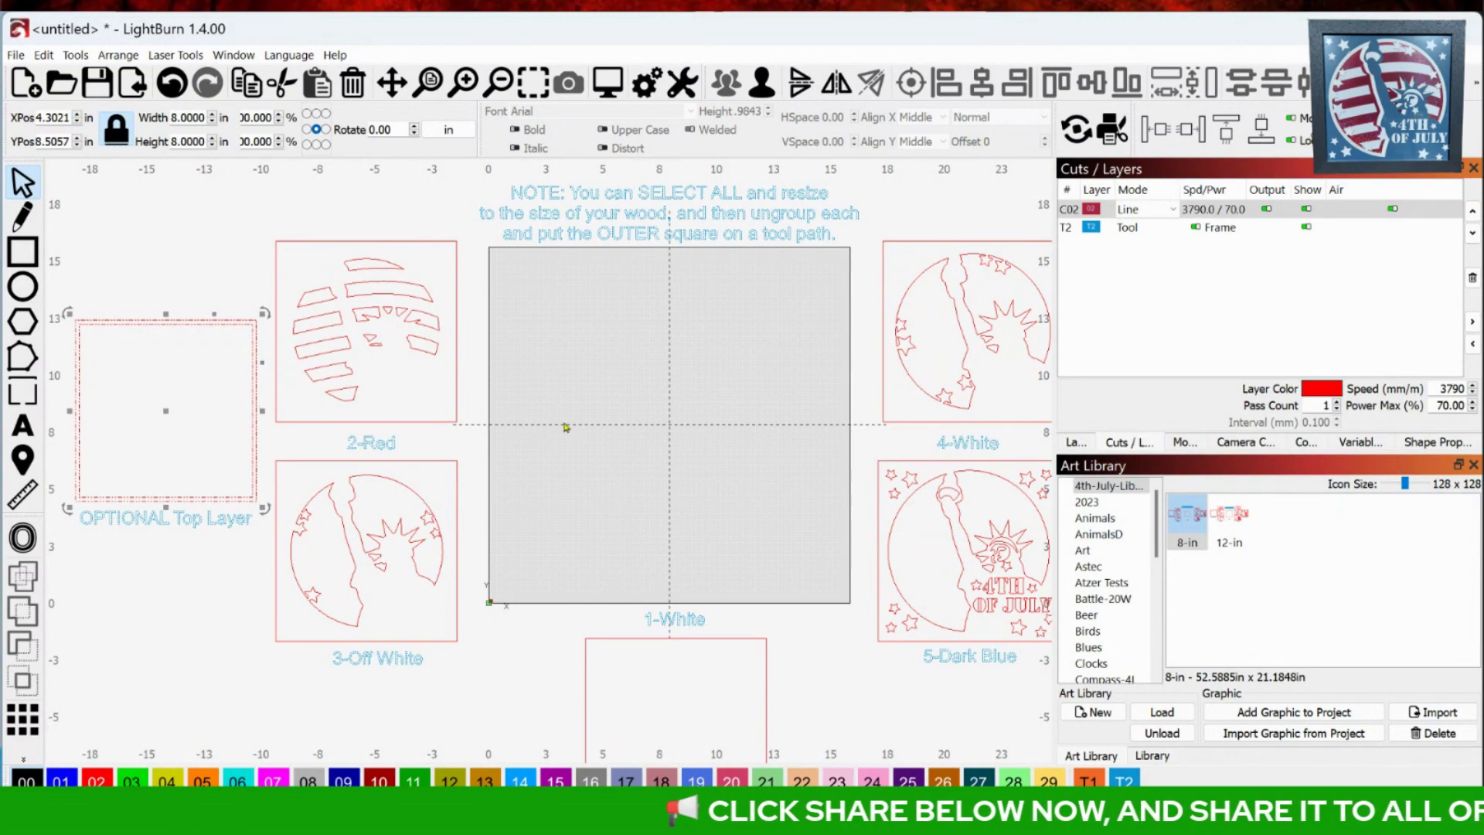
scroll(566, 429, "down", 1)
scroll(661, 421, "right", 6)
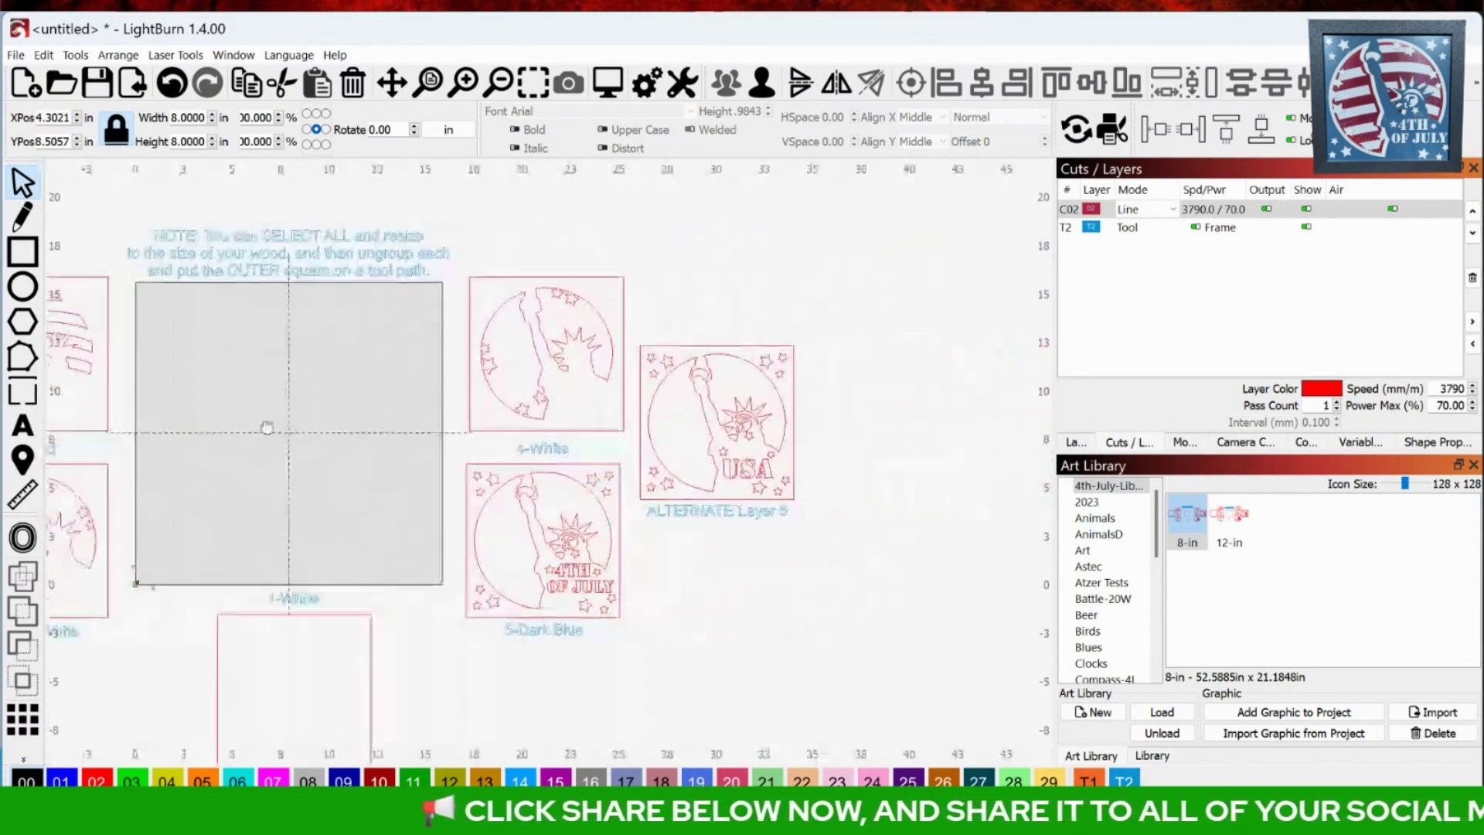
scroll(854, 455, "up", 1)
scroll(585, 432, "up", 2)
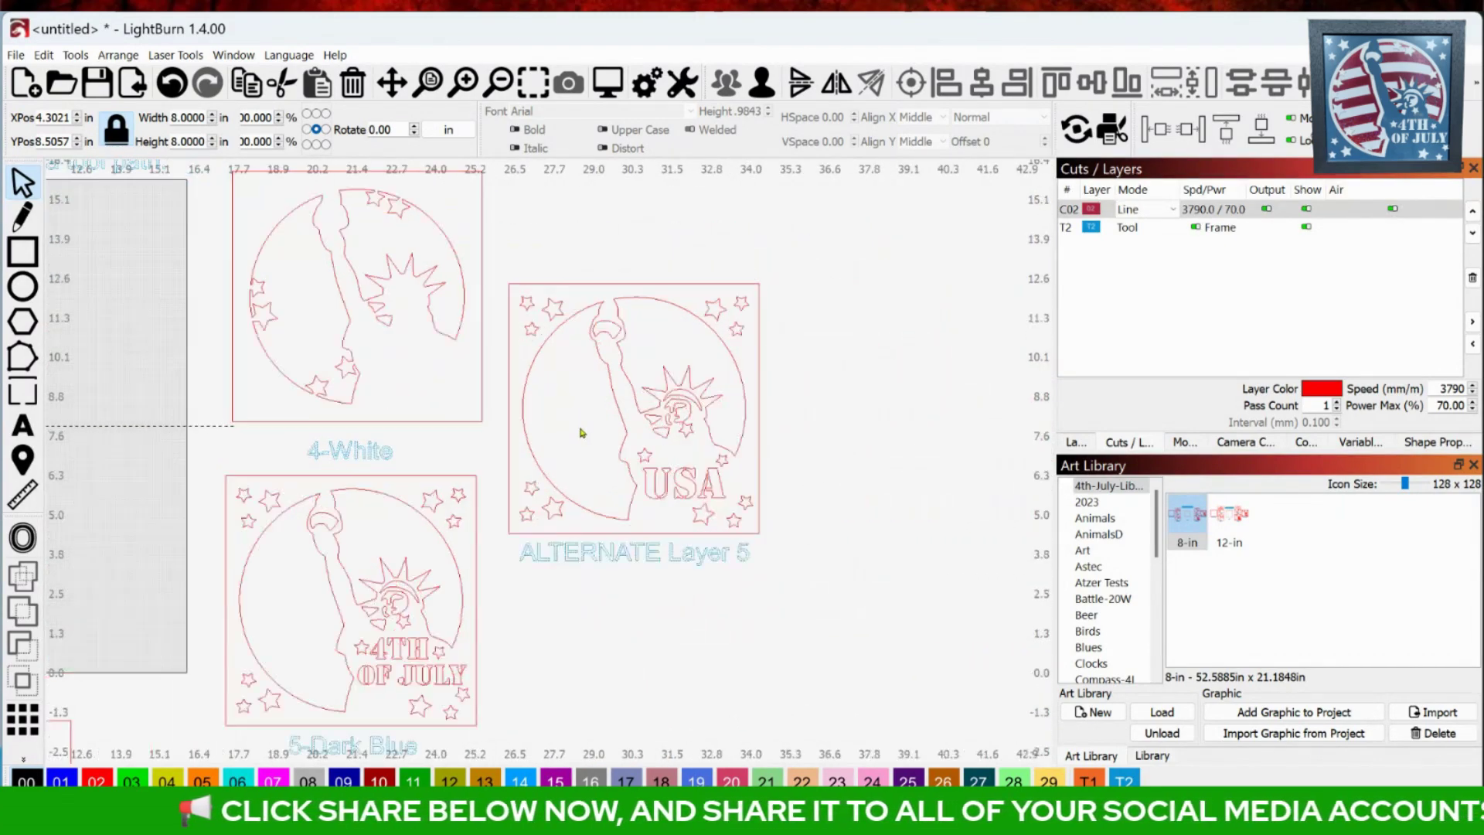
left_click_drag(581, 678, 606, 619)
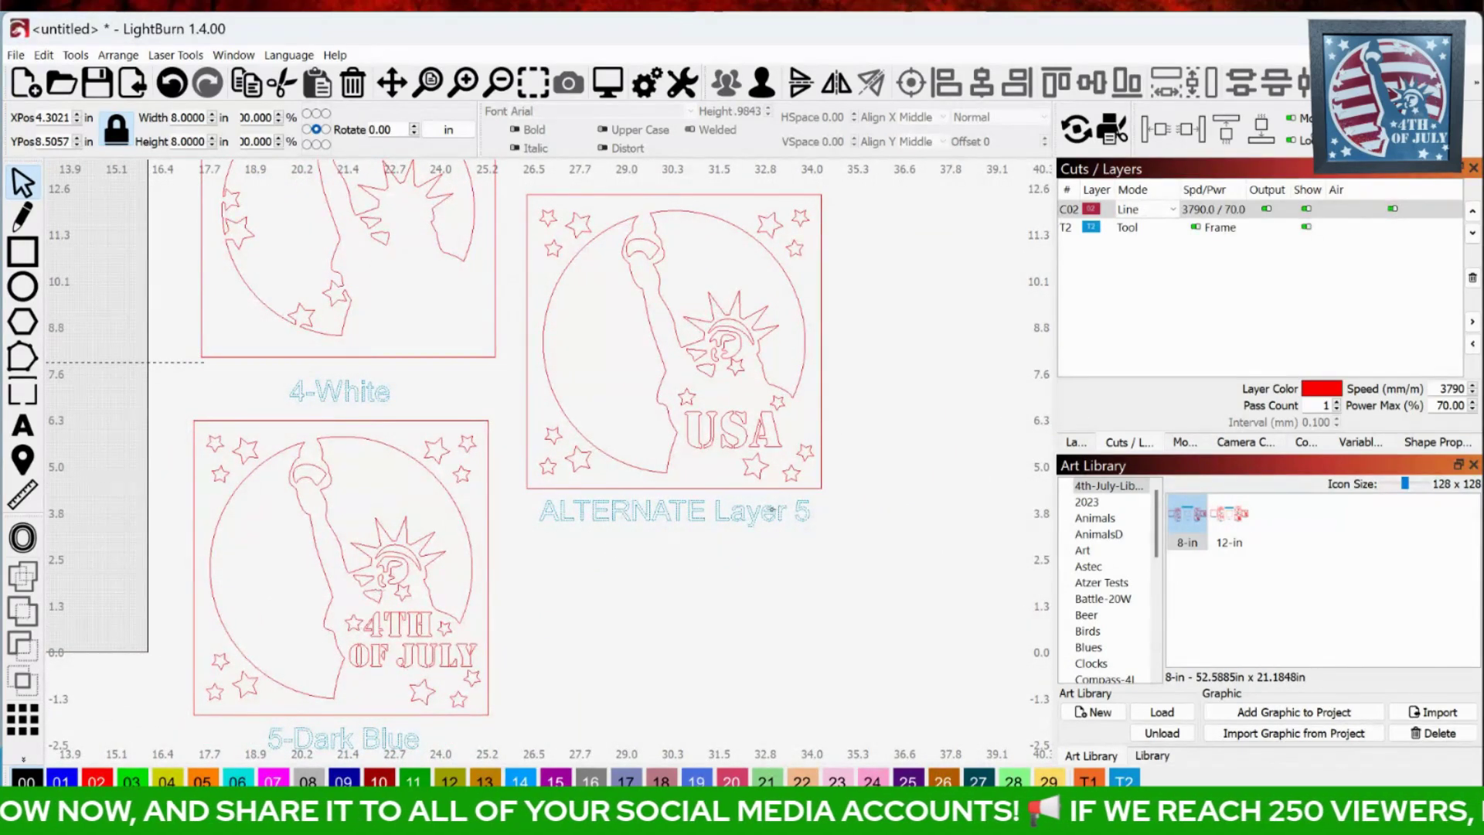
left_click(804, 394)
left_click(921, 475)
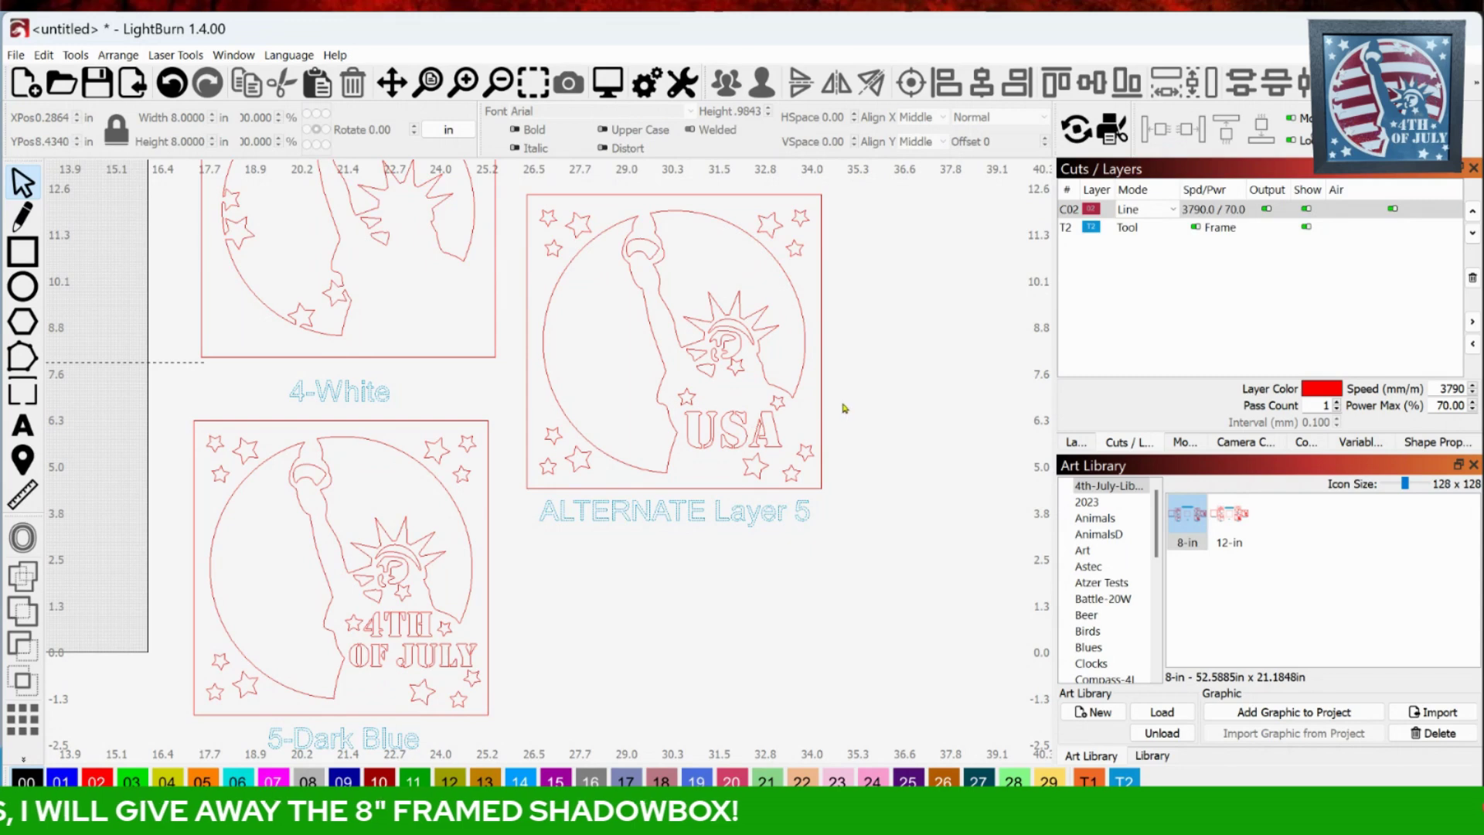
left_click(820, 396)
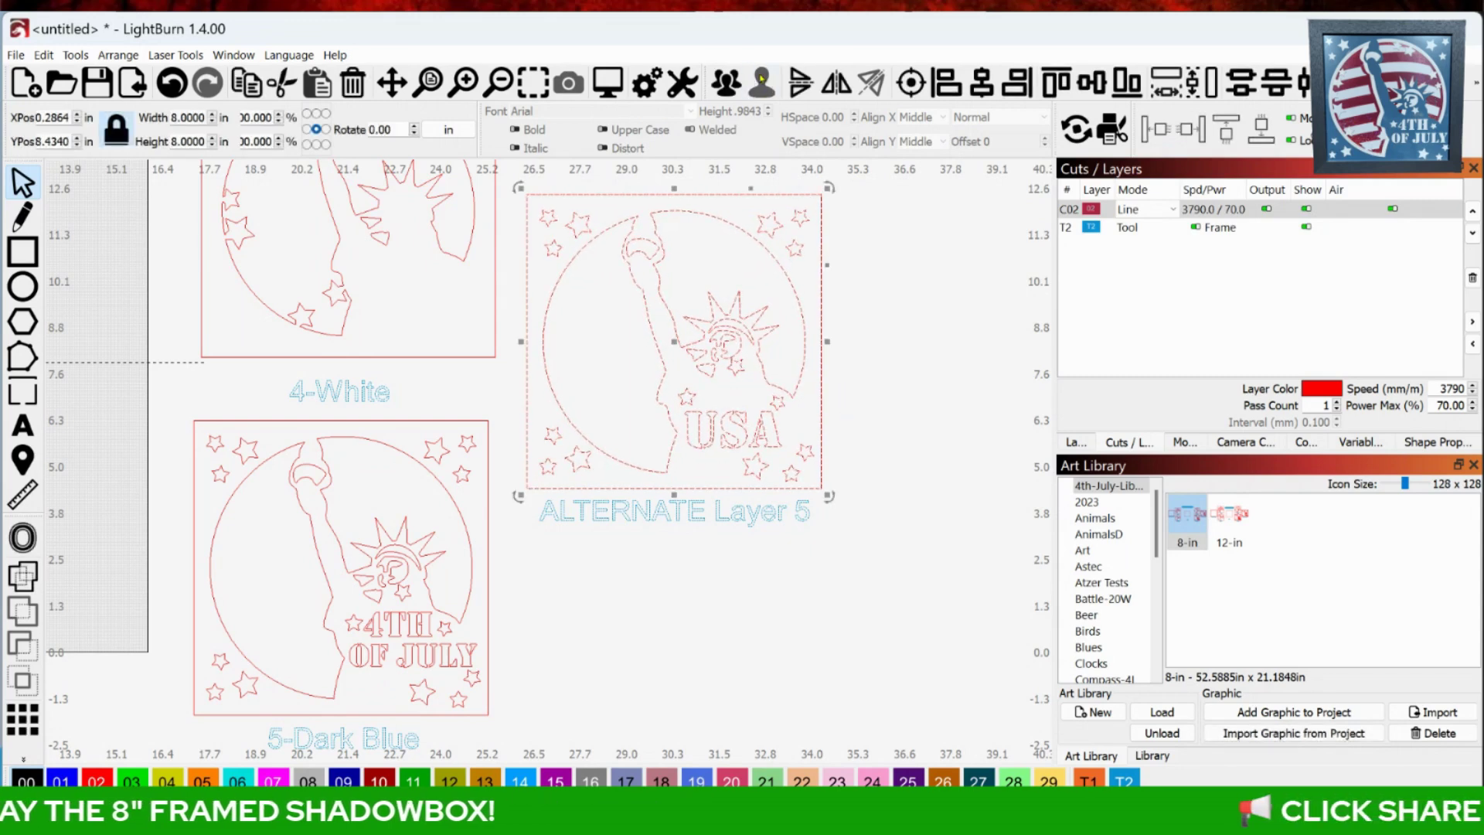
left_click_drag(735, 362, 733, 360)
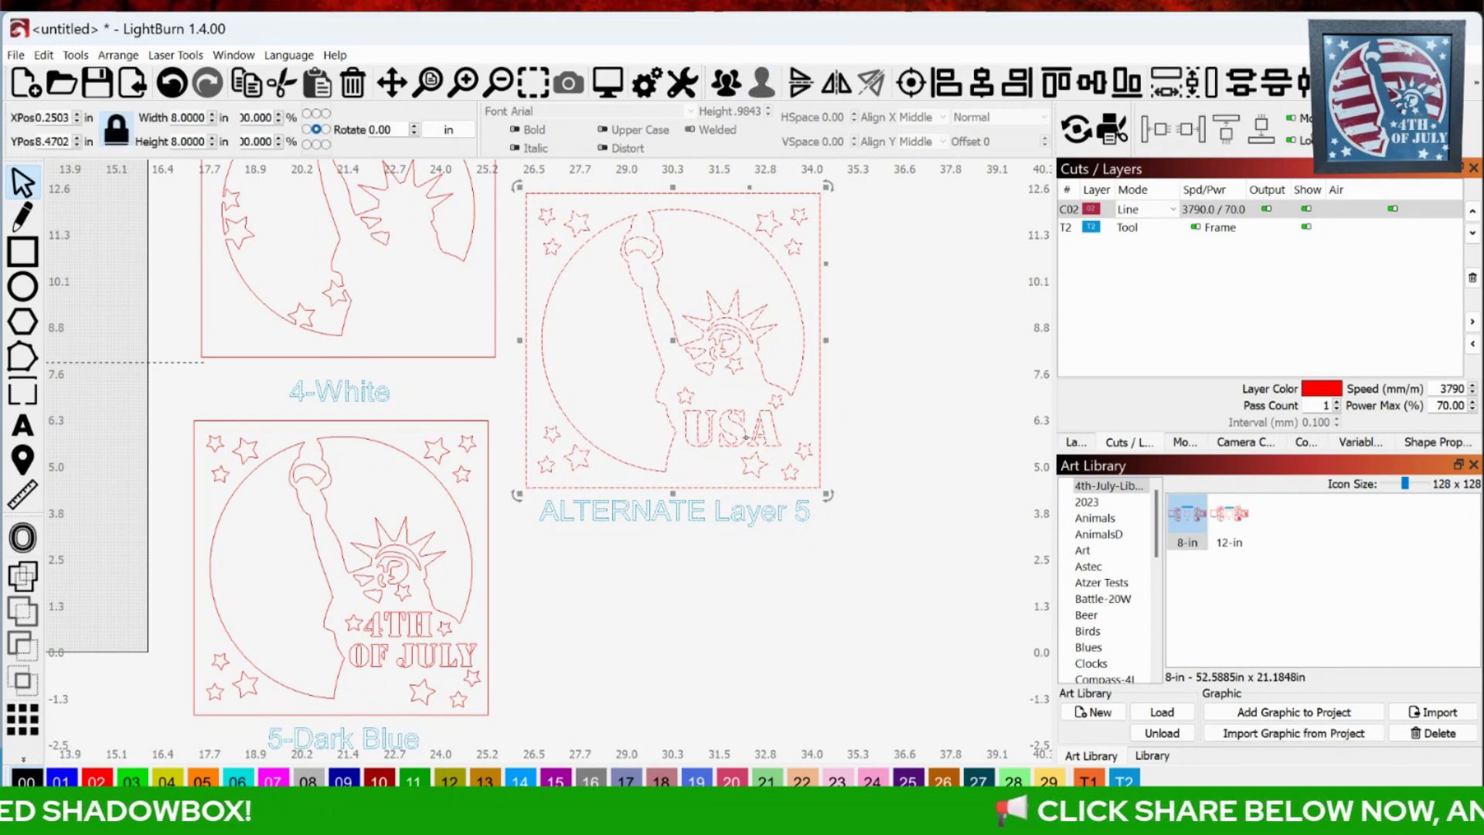
left_click(171, 83)
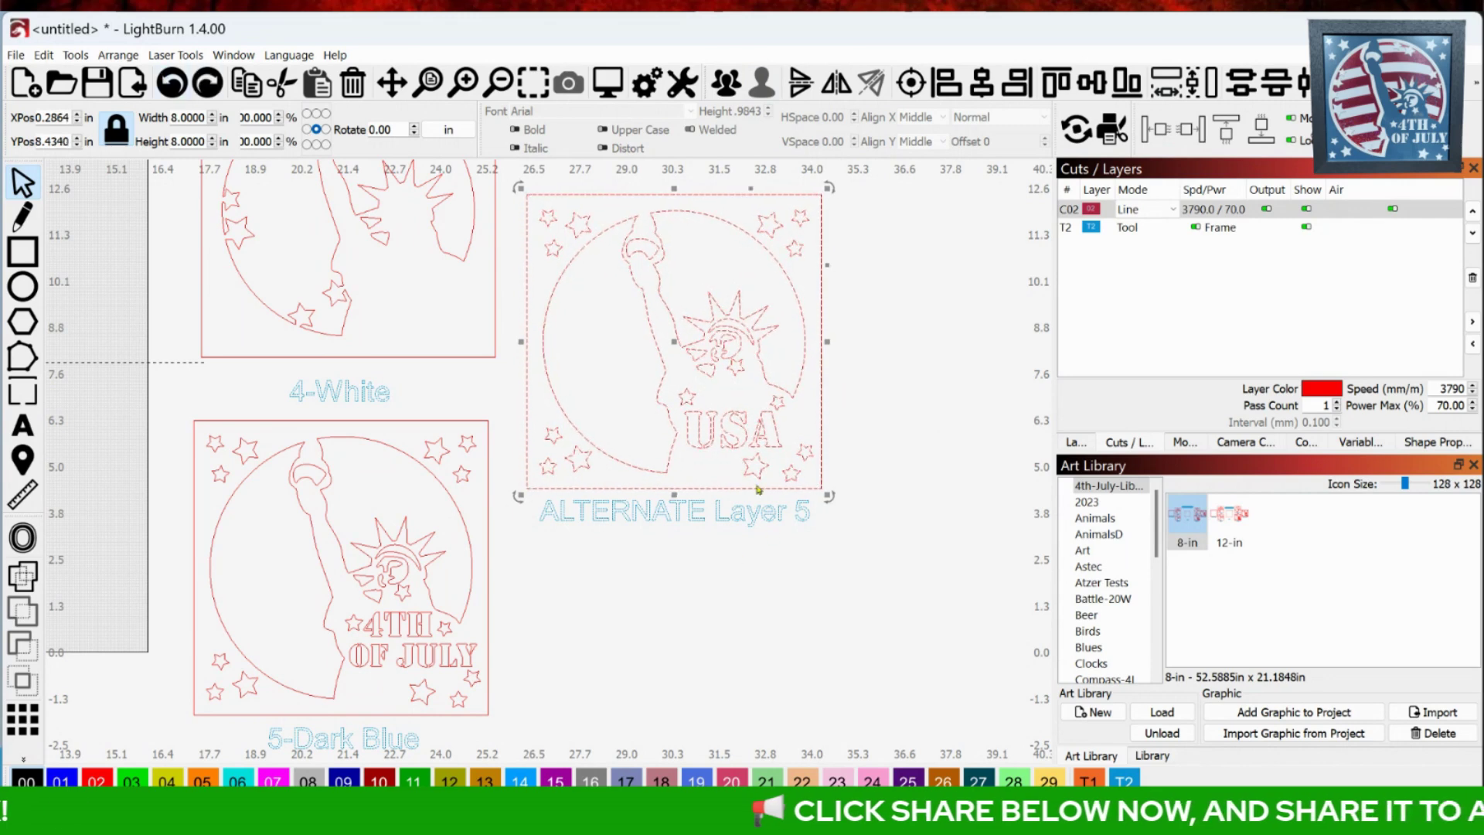
key("Escape")
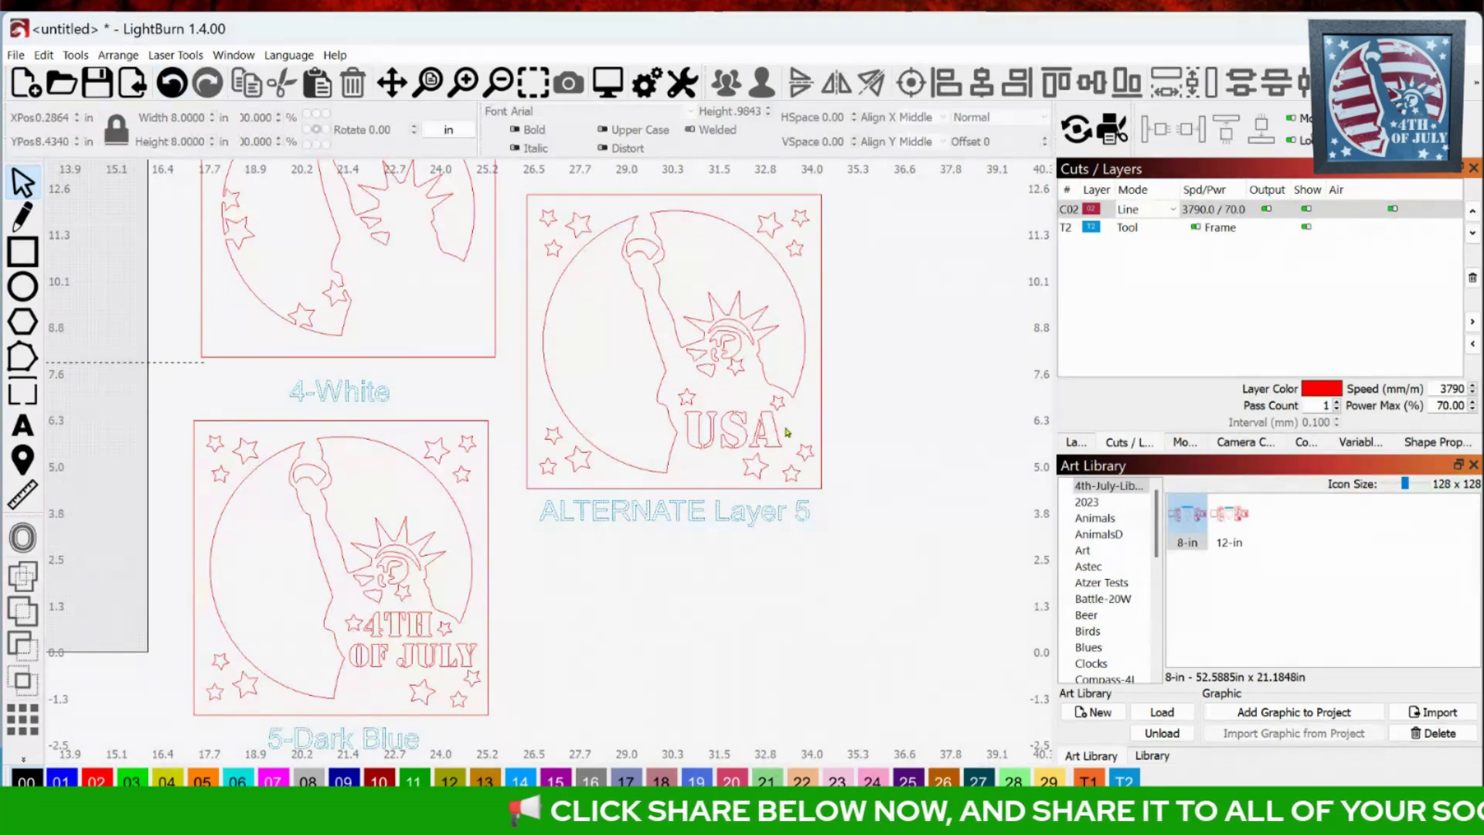
Step: Select the USA lettering in the ALTERNATE Layer 5 design and review the full layout, including the OPTIONAL Top Layer and 5-Dark Blue
left_click(761, 430)
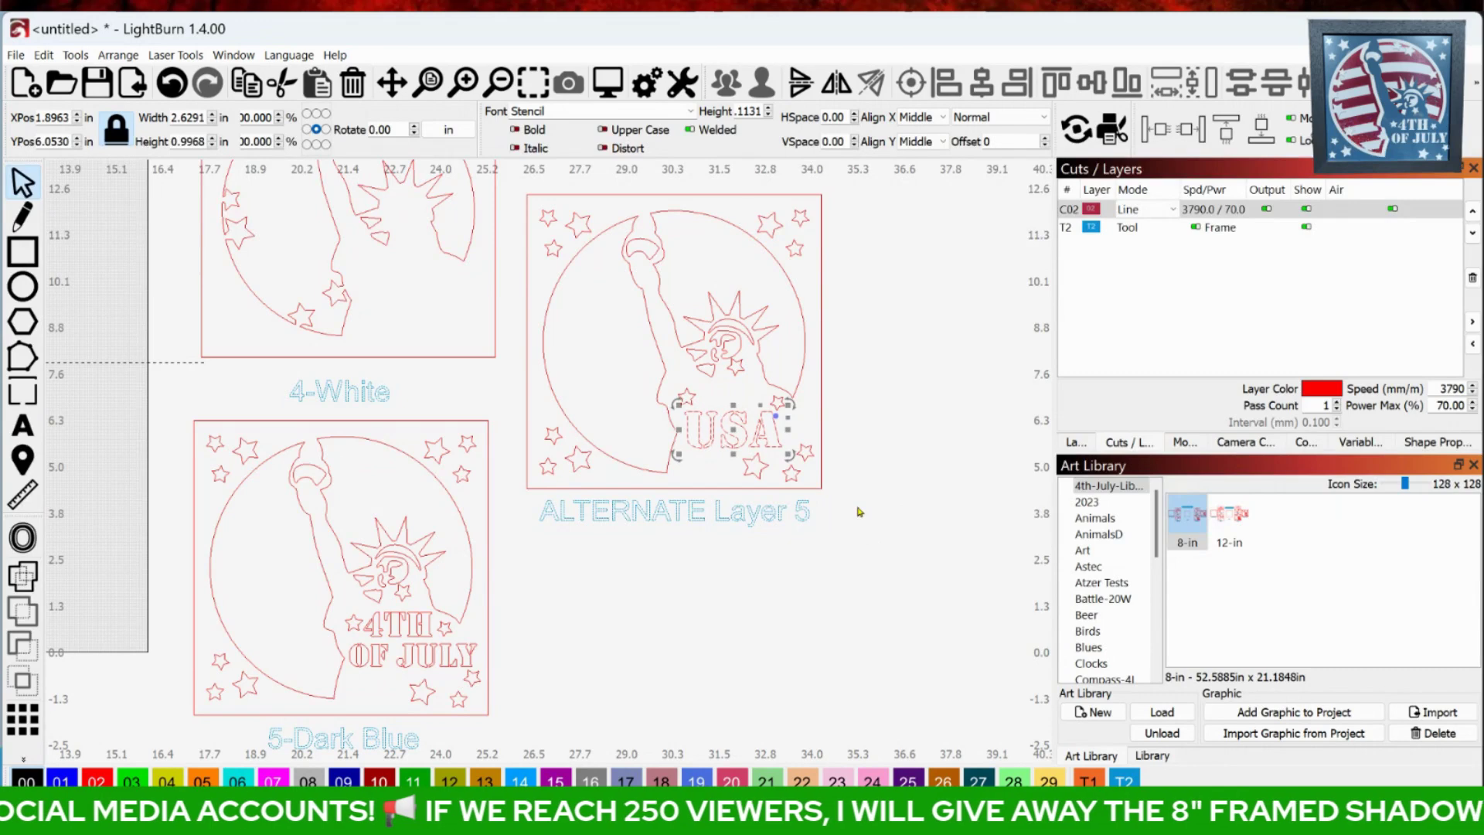
scroll(860, 510, "down", 1)
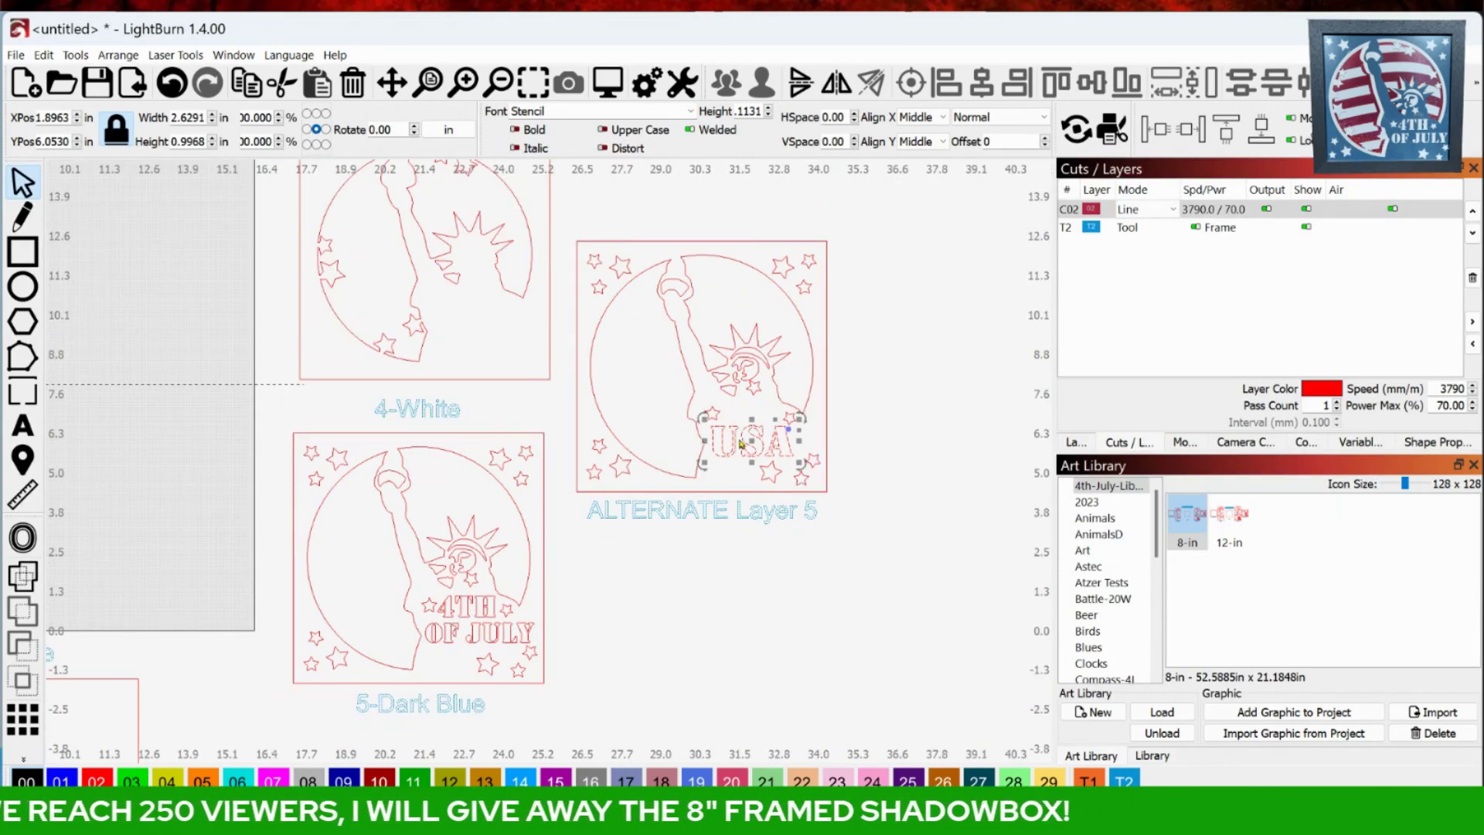
left_click_drag(695, 570, 814, 612)
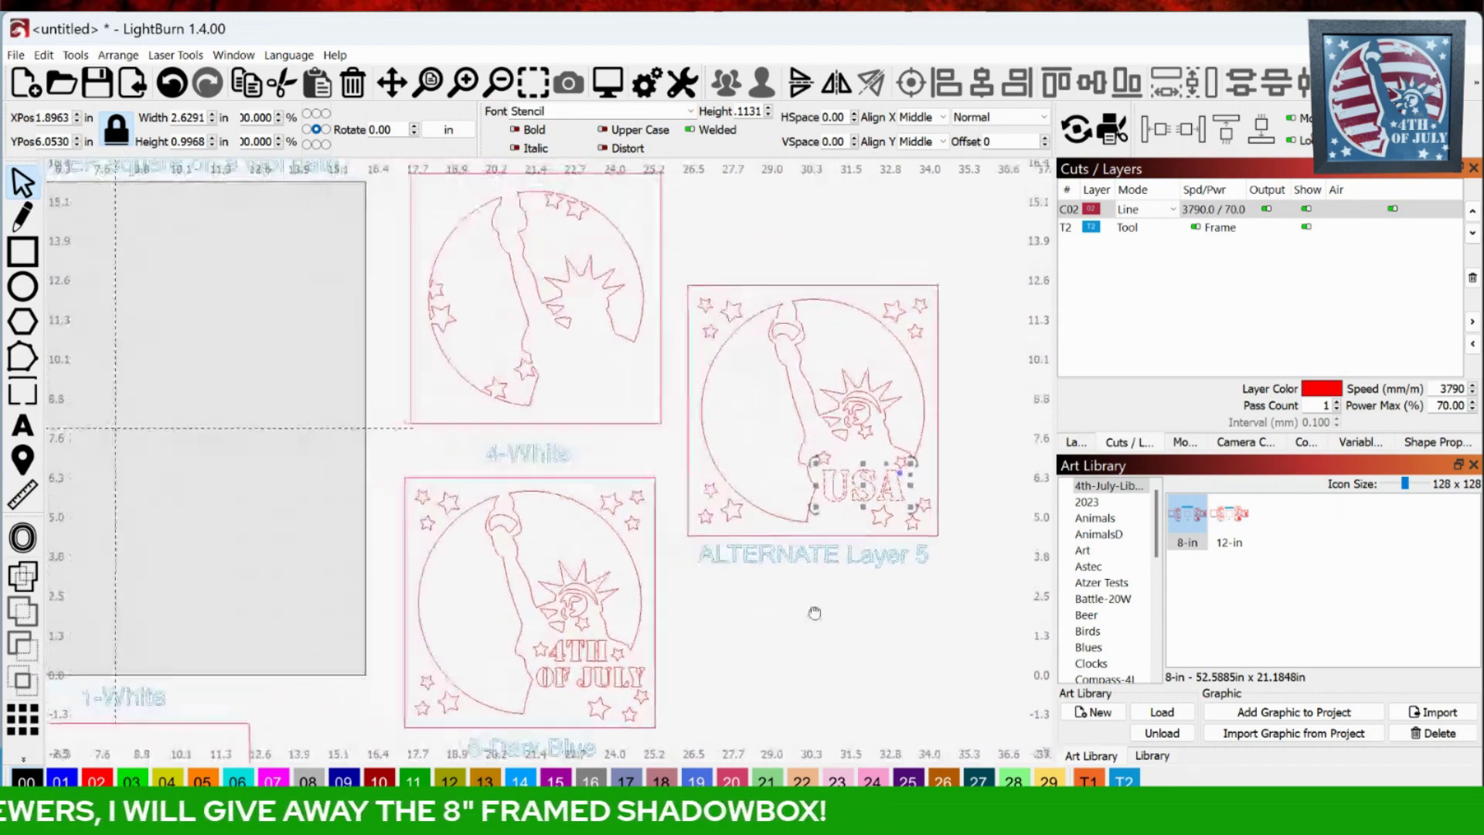
scroll(823, 613, "down", 1)
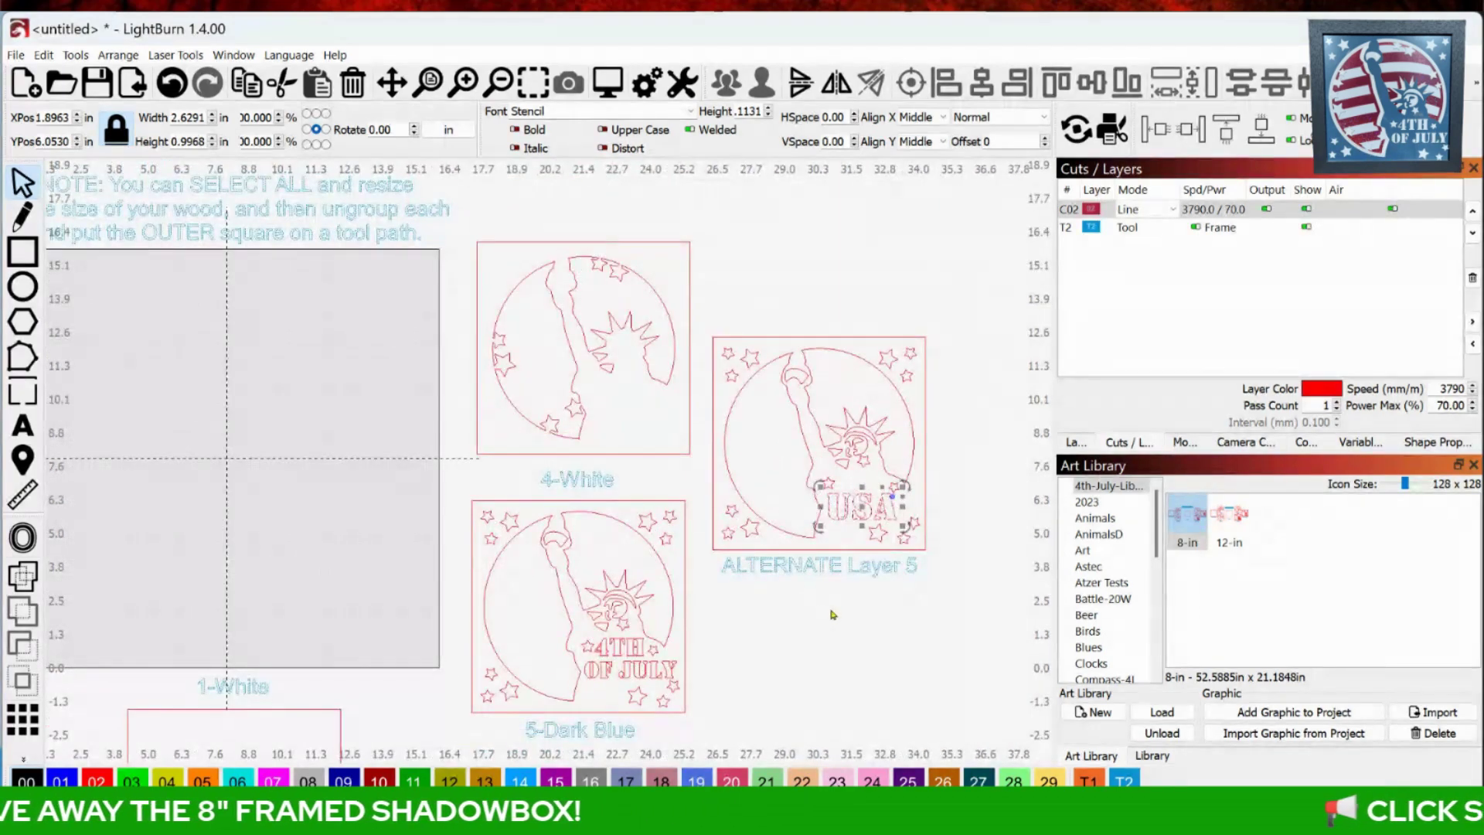
left_click_drag(834, 638, 844, 535)
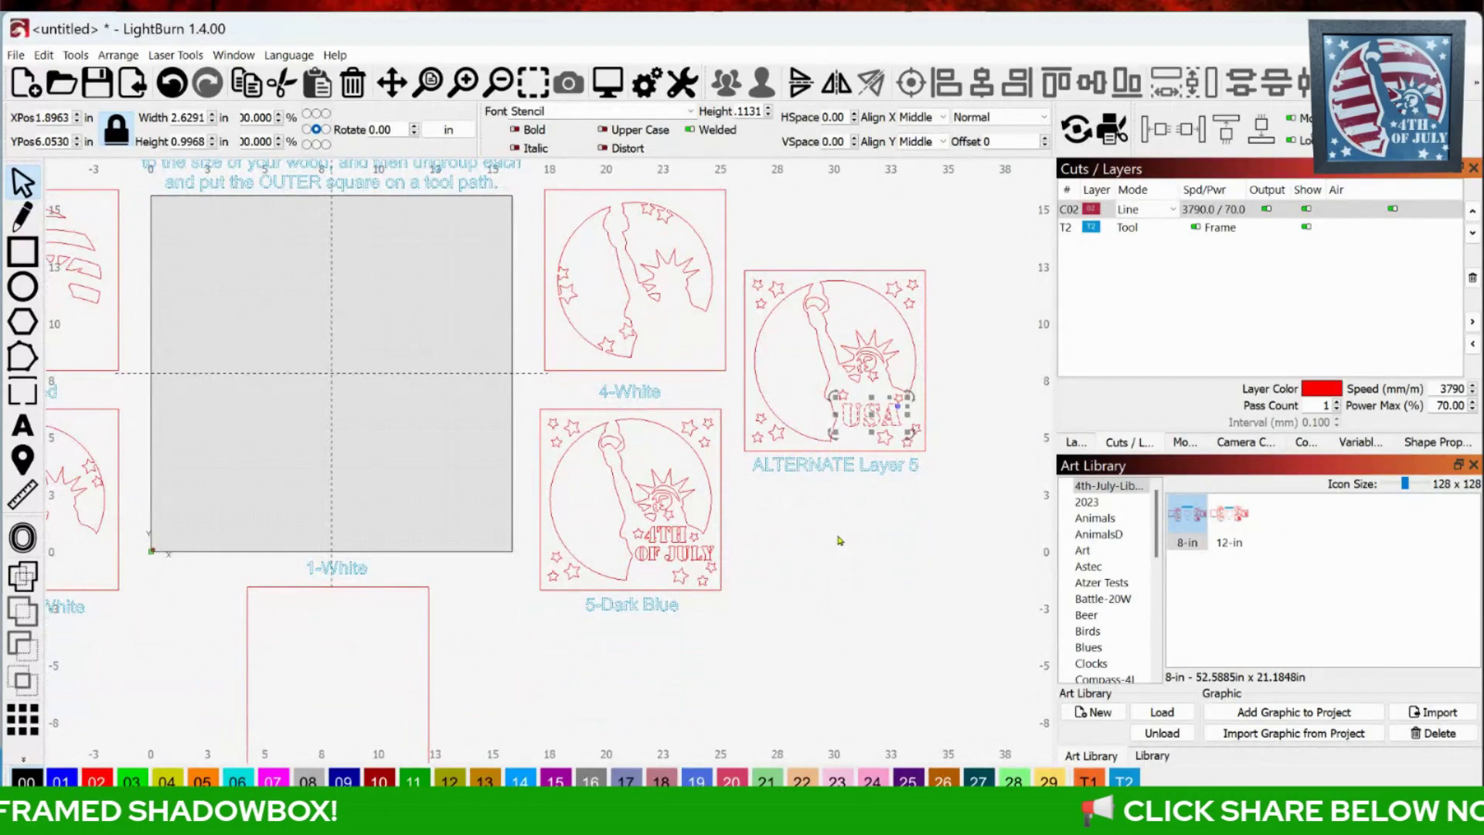
scroll(841, 540, "down", 1)
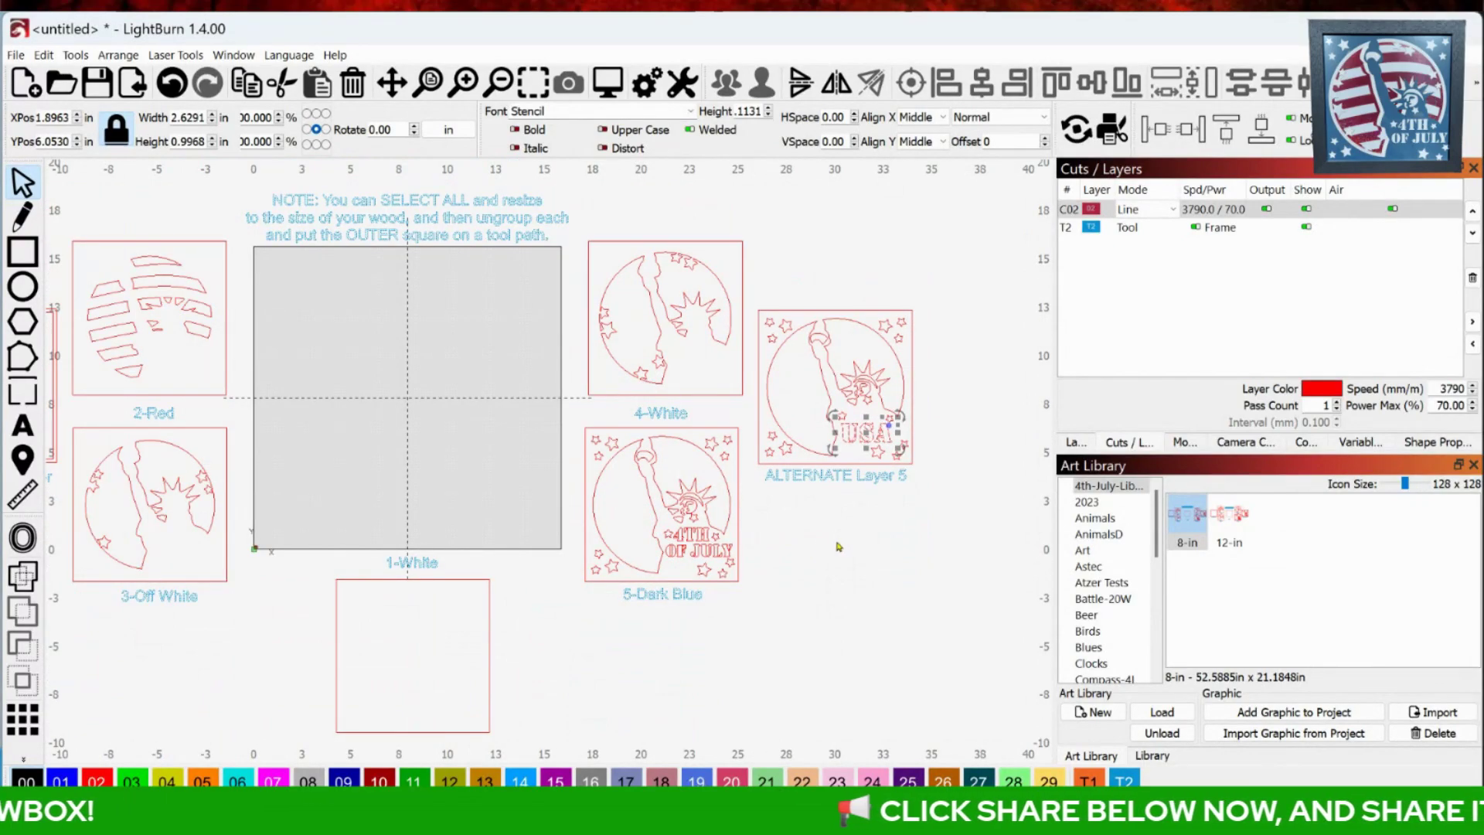
left_click_drag(440, 533, 792, 517)
scroll(354, 466, "up", 1)
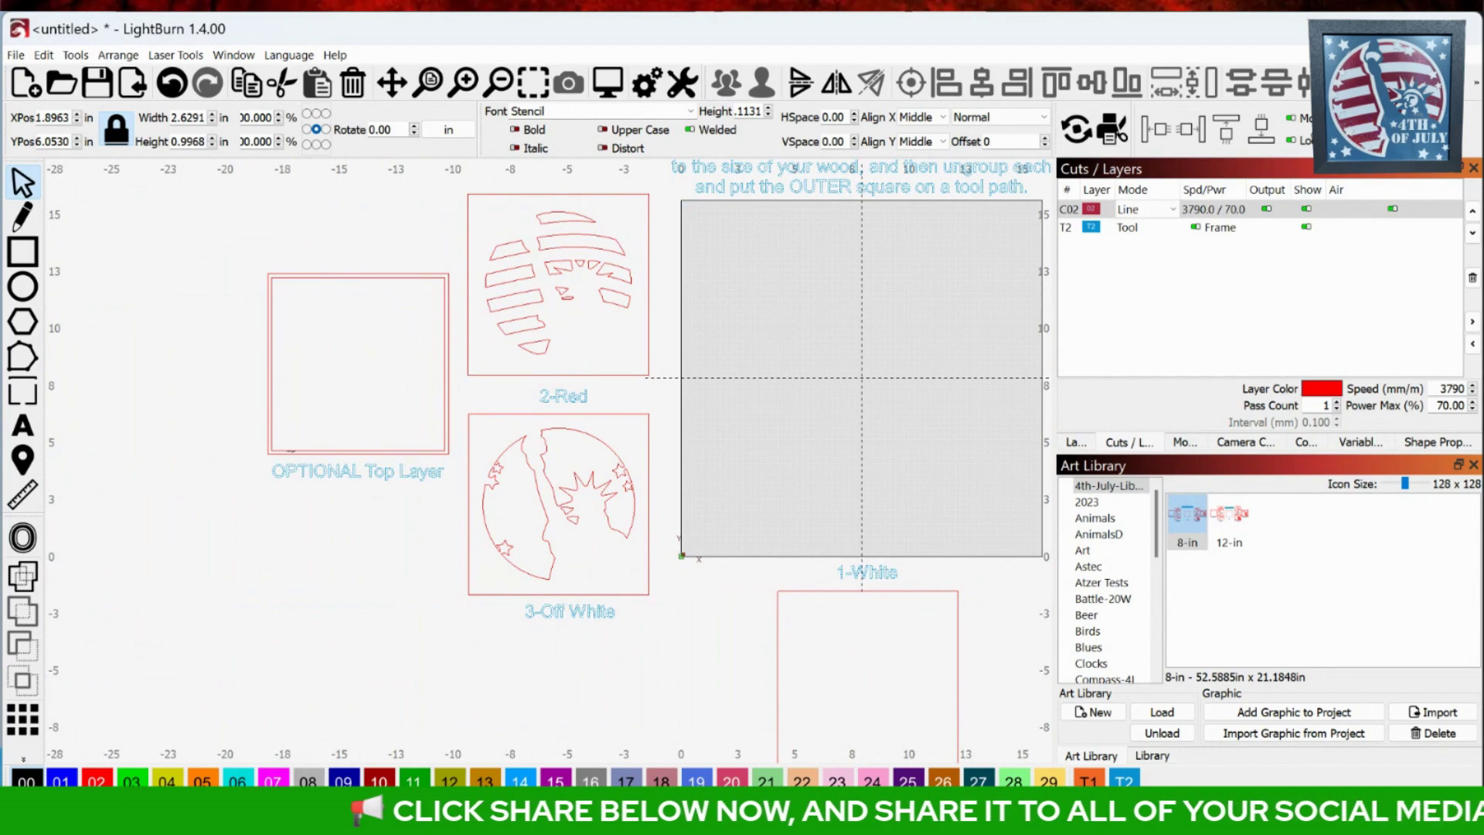
left_click_drag(855, 474, 249, 497)
scroll(653, 657, "up", 1)
scroll(631, 619, "up", 1)
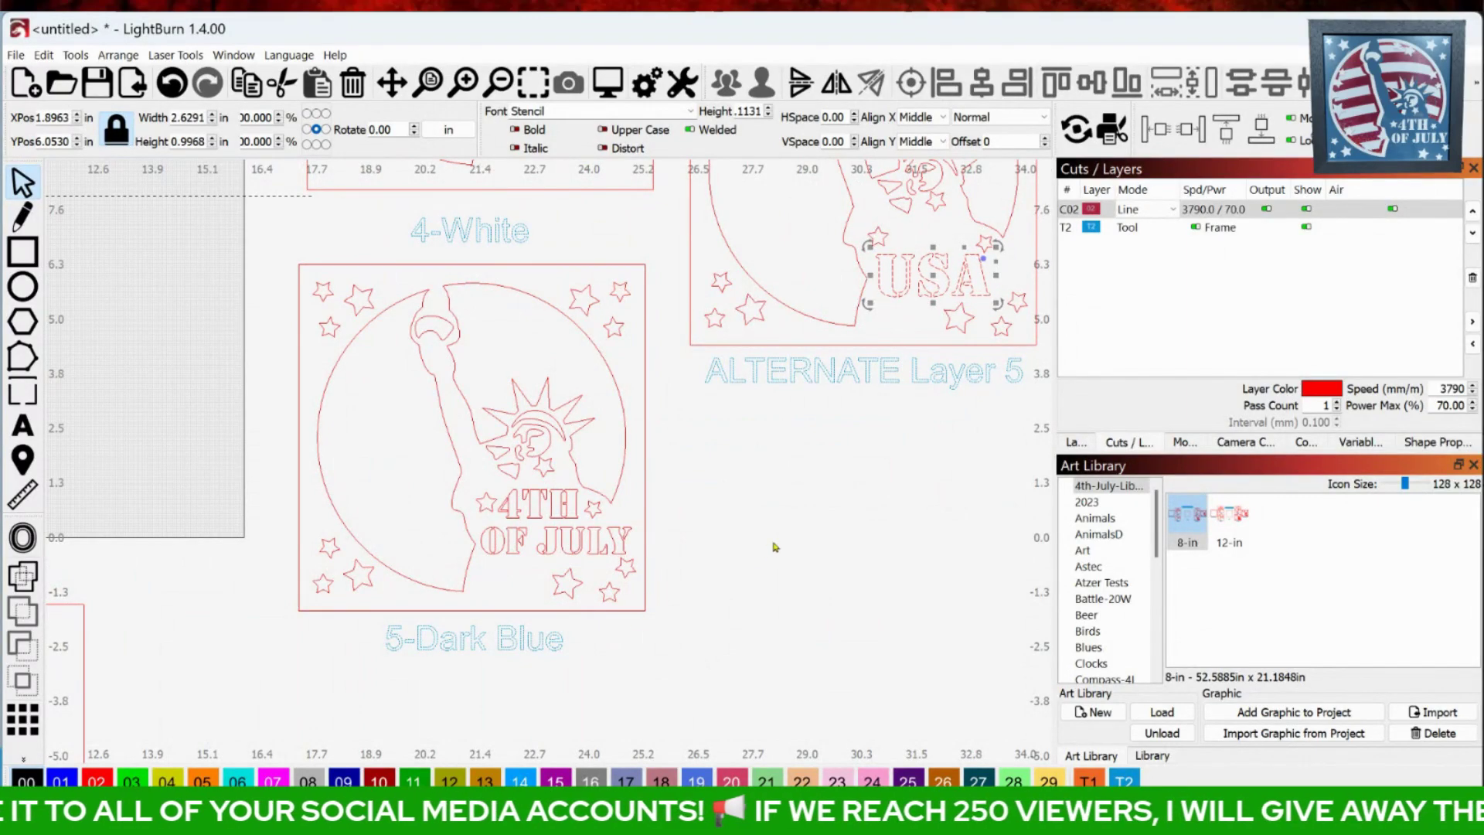
scroll(775, 547, "down", 1)
scroll(775, 546, "down", 1)
scroll(775, 547, "down", 1)
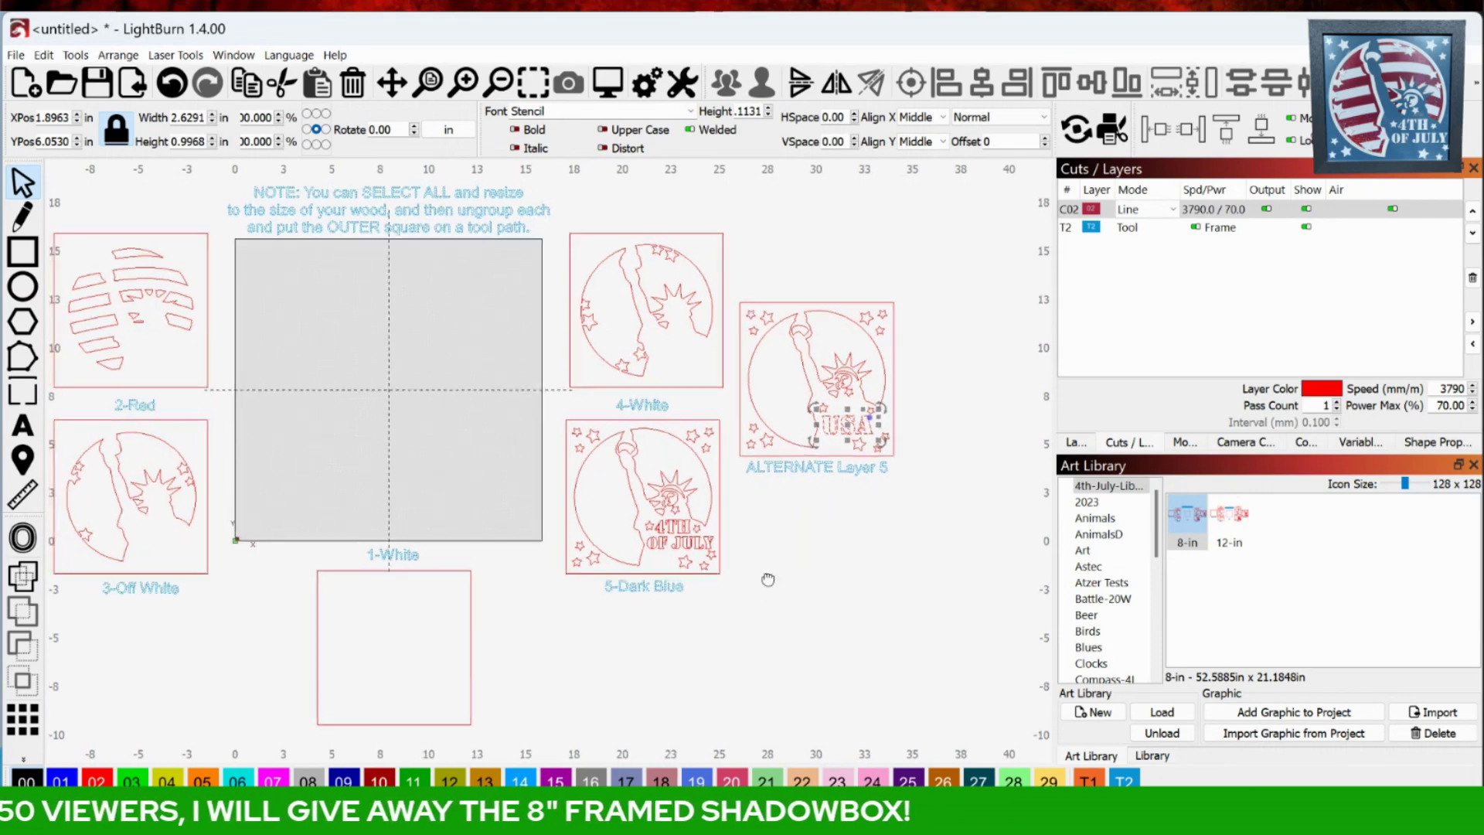
left_click_drag(768, 582, 885, 597)
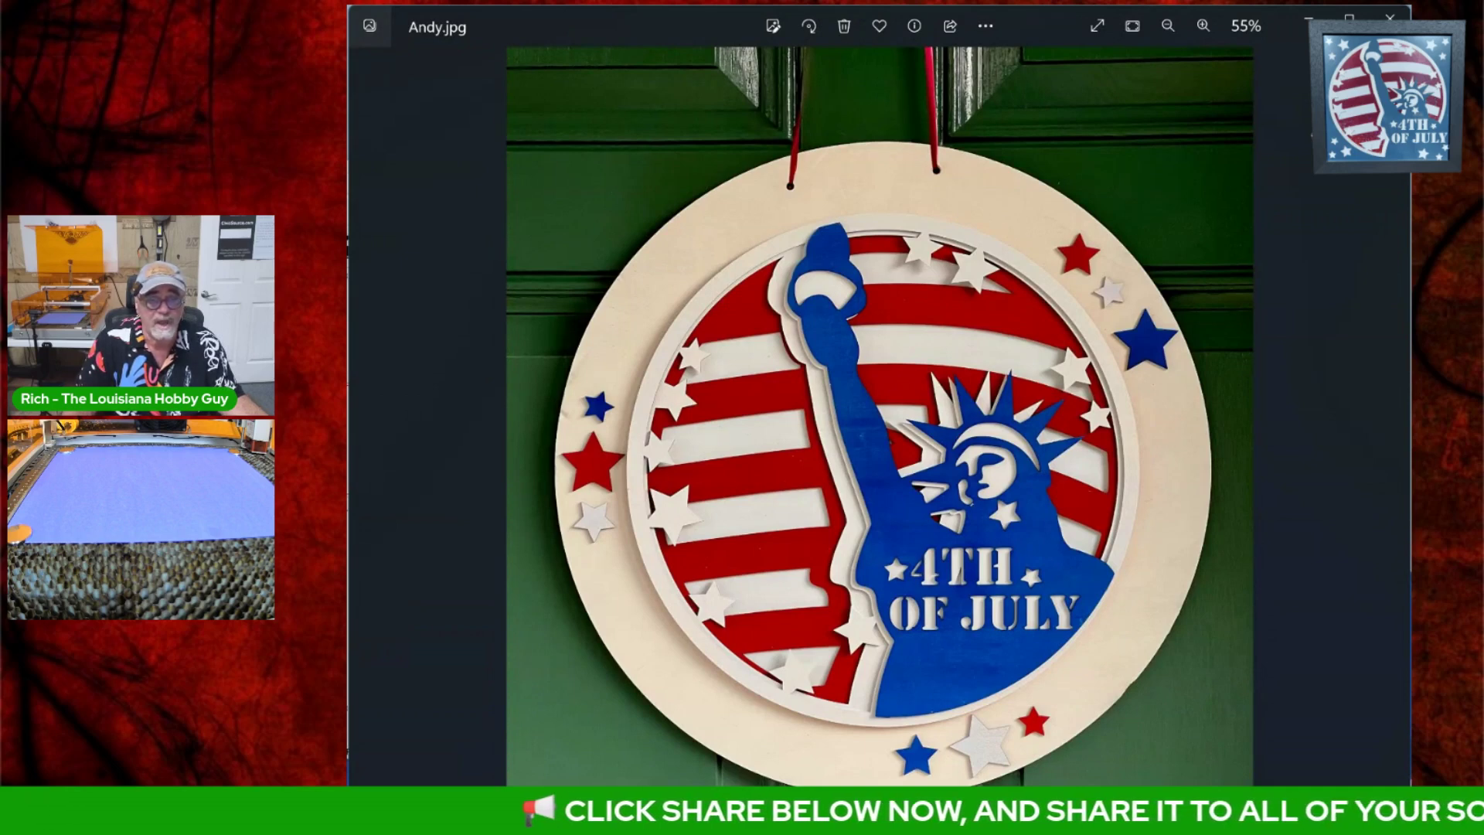
Step: Examine the photo of the round 4th of July door sign in the image viewer, up close and as a whole
scroll(1062, 462, "up", 1)
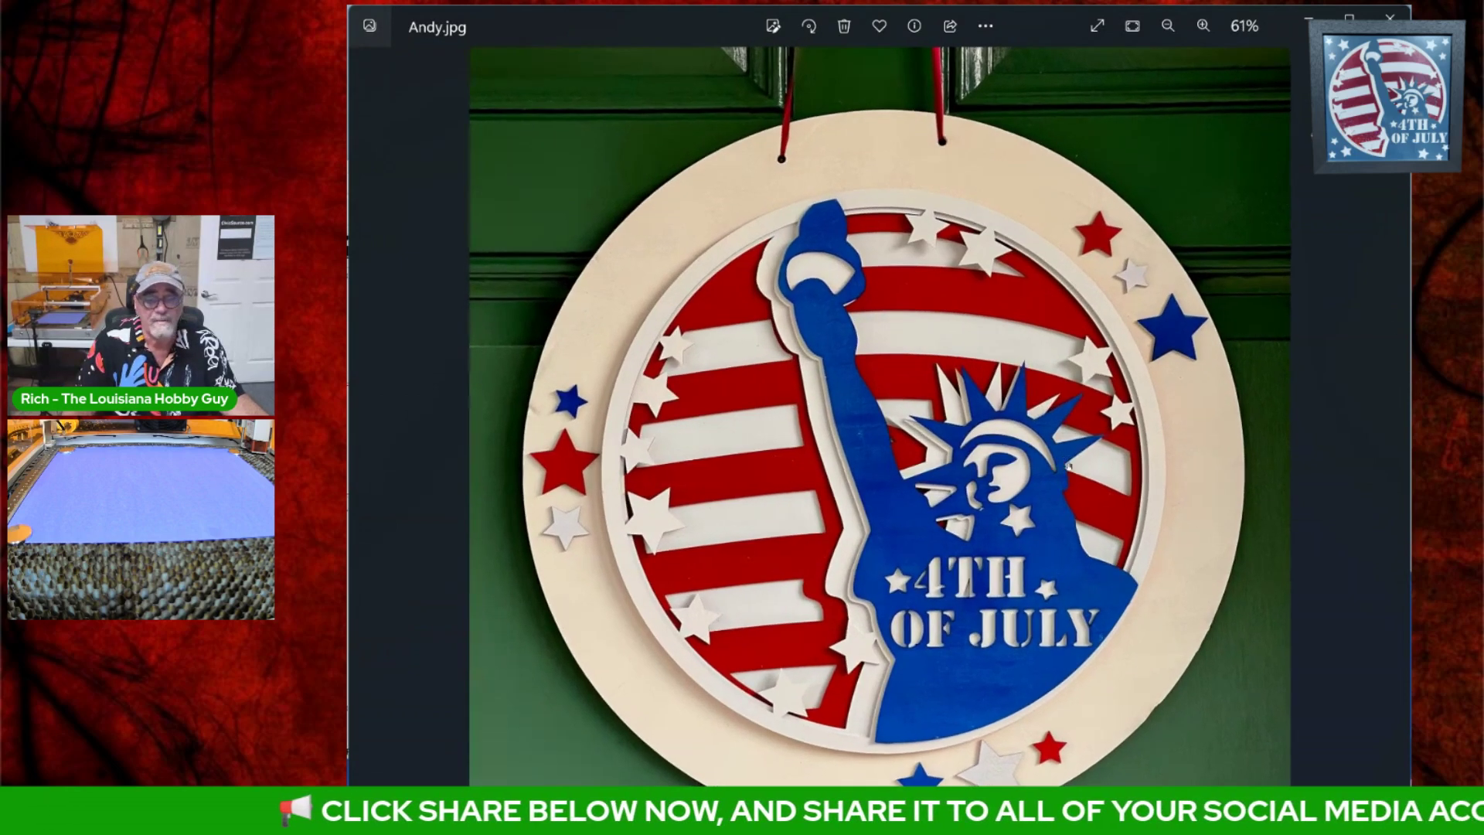
left_click_drag(1067, 464, 1065, 430)
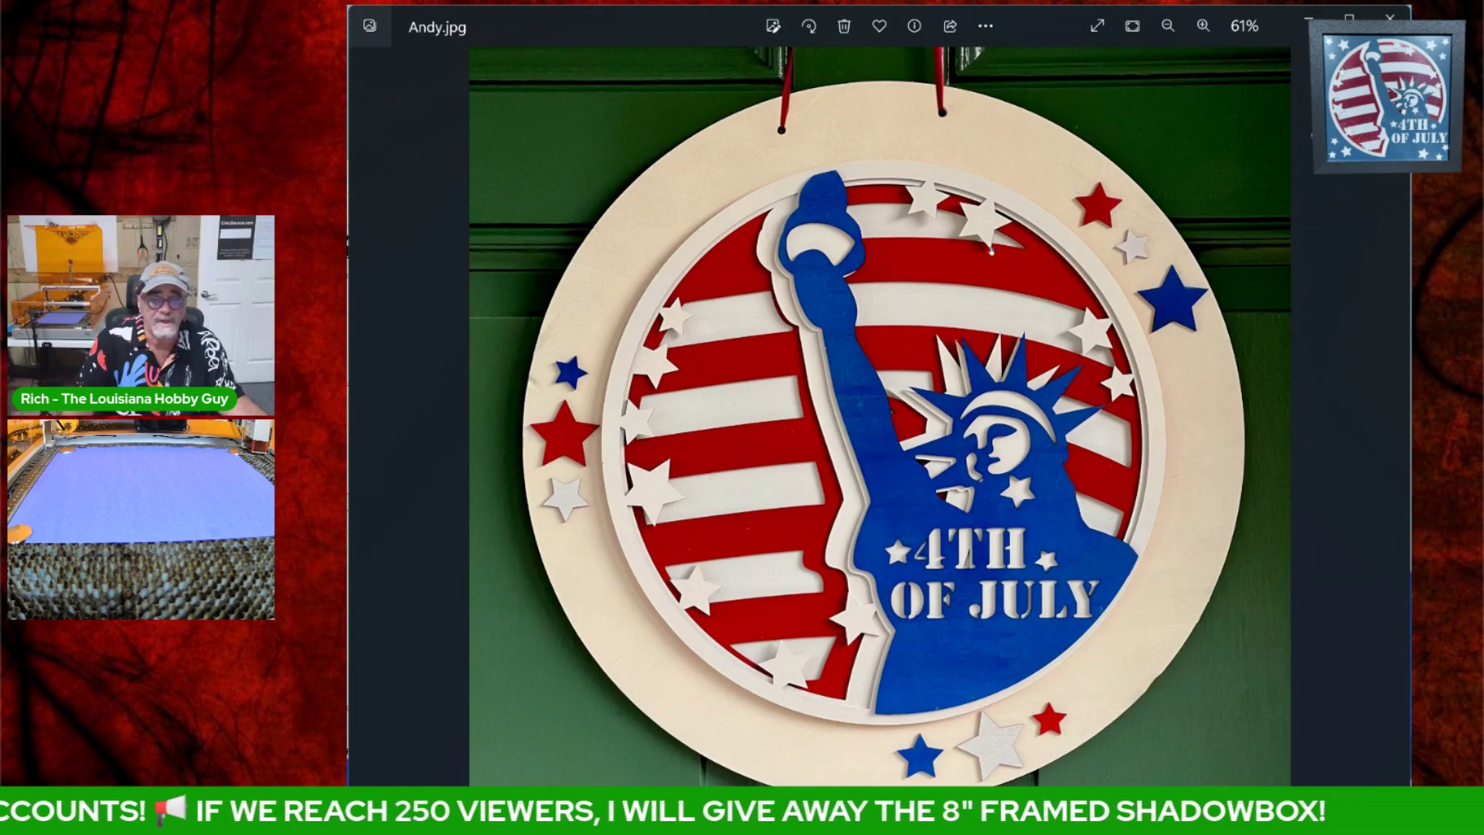
scroll(1018, 227, "down", 2)
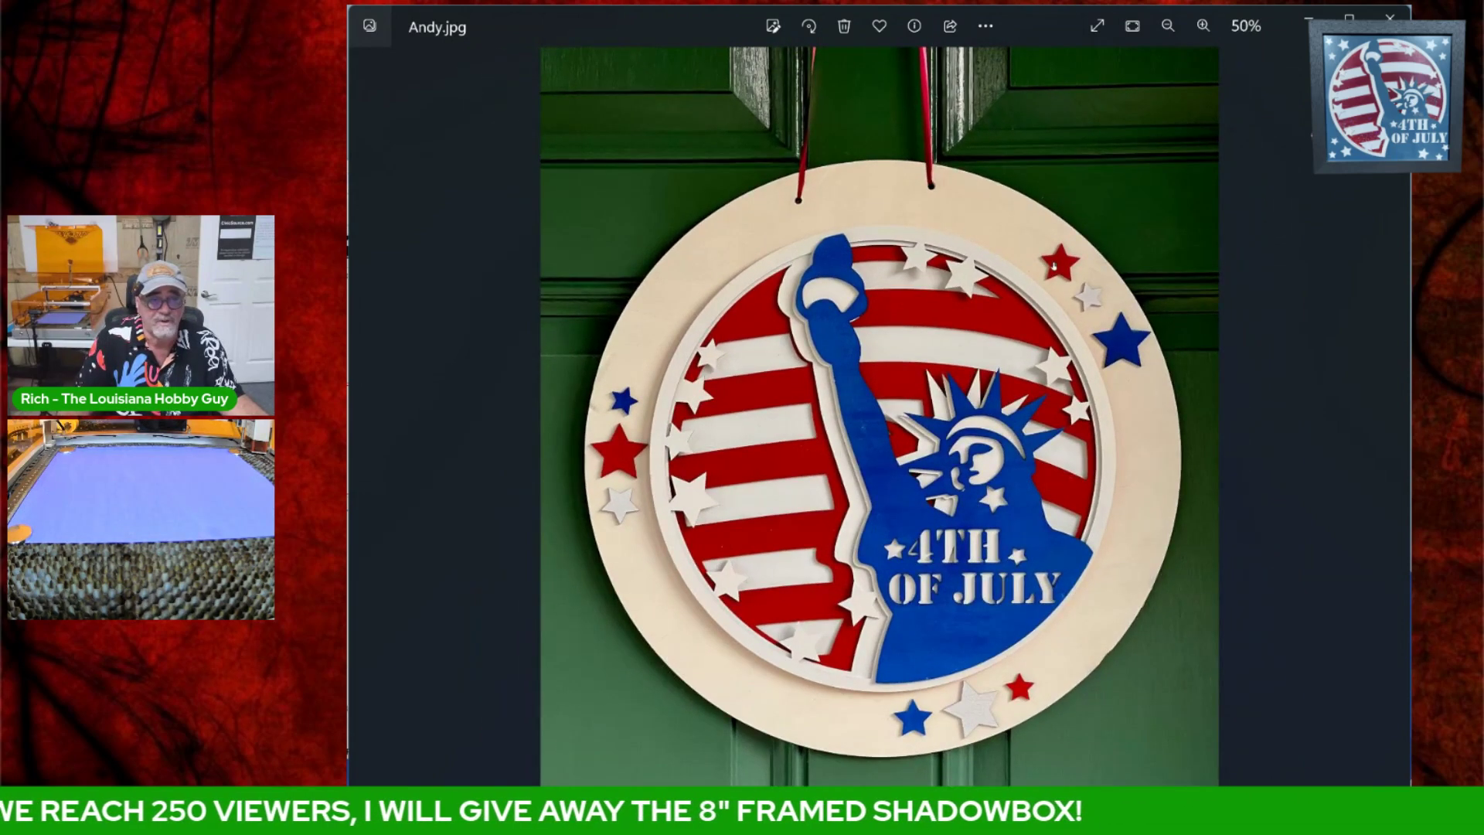